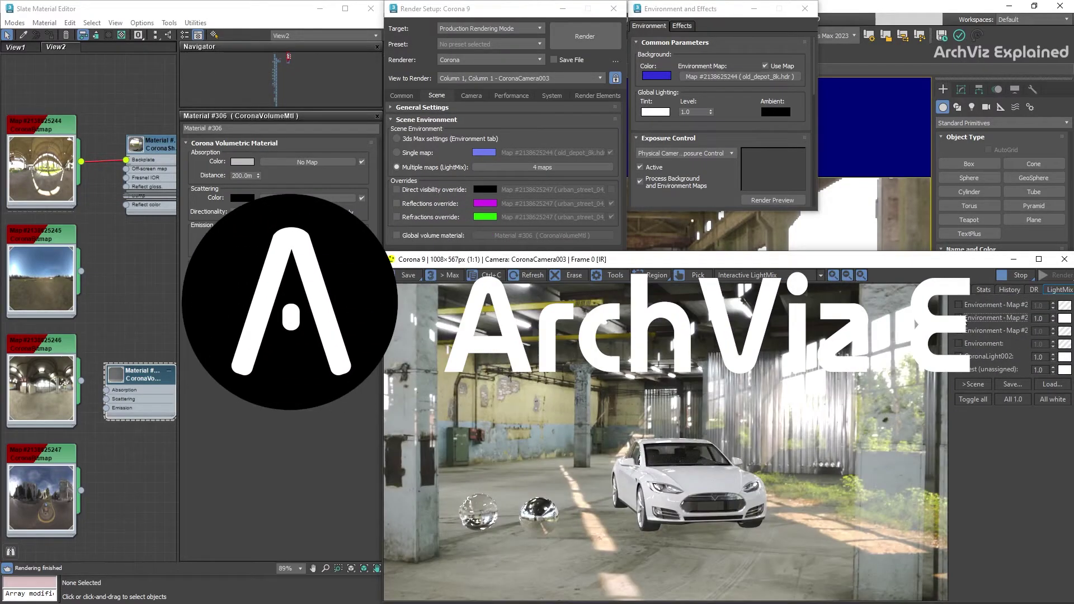
- Turn off the depot and street Environment-Map layers and enable only the plain Environment LightMix layer
{"action": "left_click", "coordinate": [960, 317]}
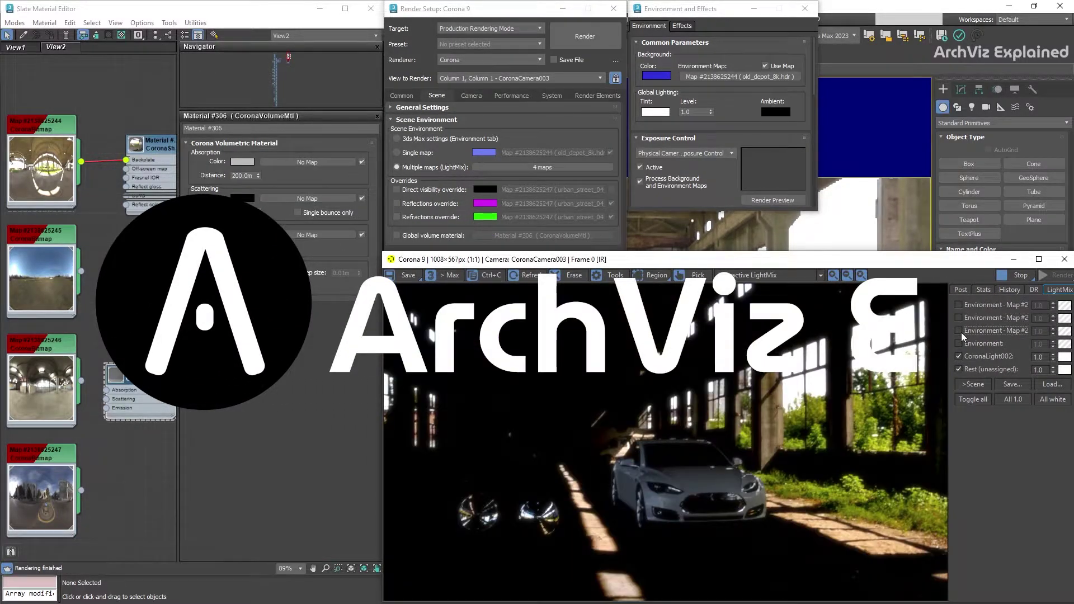
{"action": "left_click", "coordinate": [960, 331]}
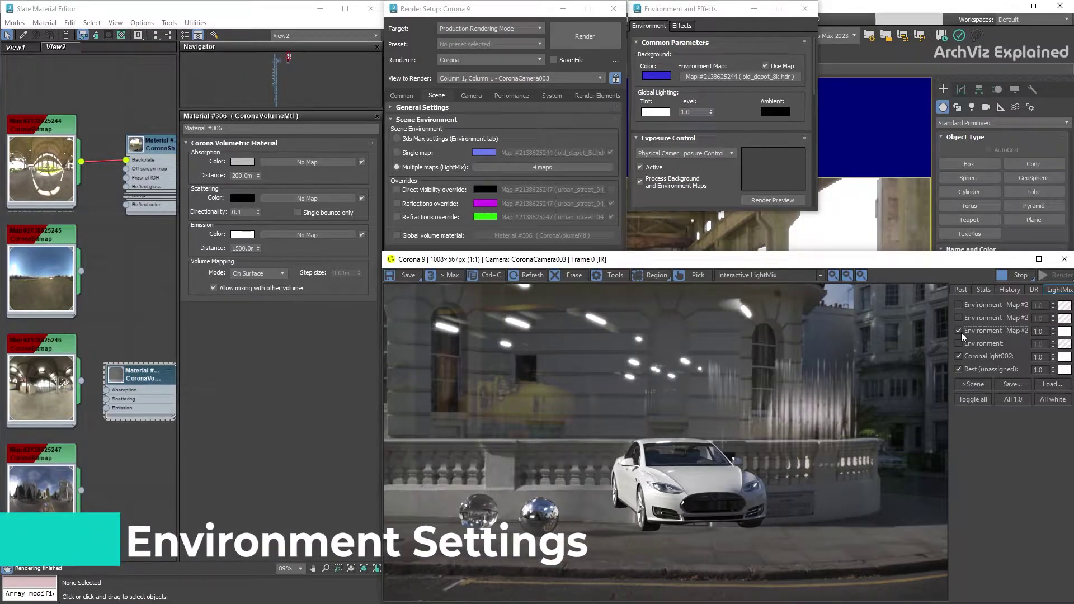
{"action": "left_click", "coordinate": [961, 332]}
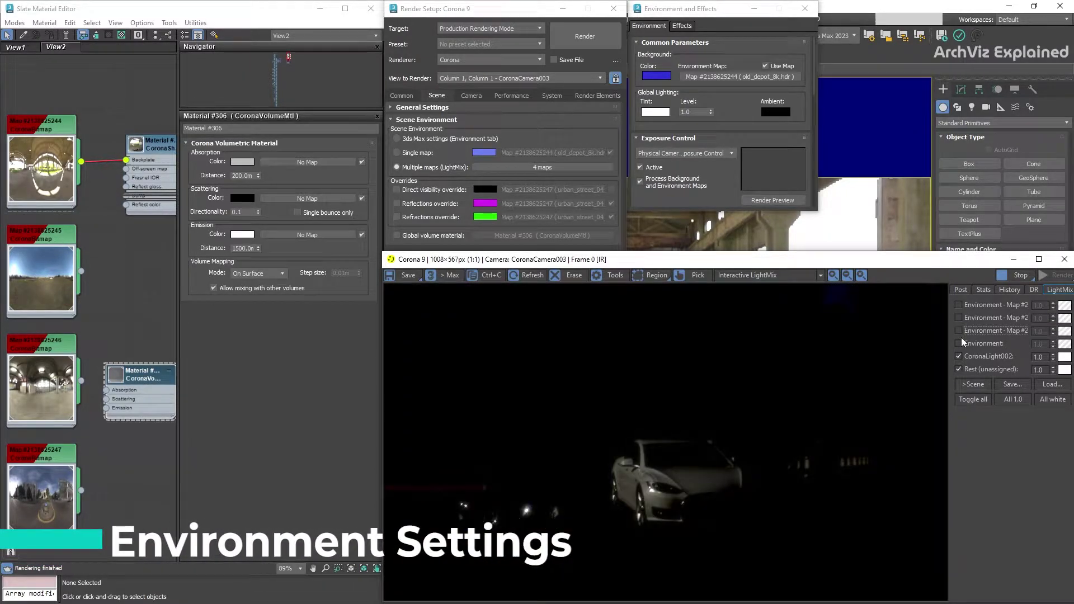
{"action": "left_click", "coordinate": [961, 339]}
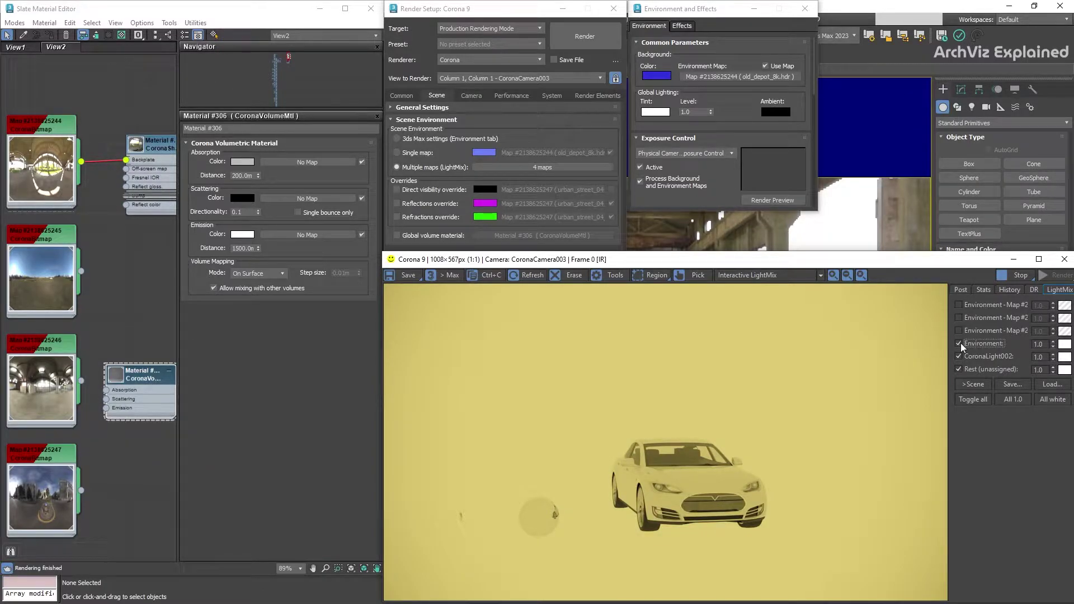
- Restart the interactive render from Render Setup and open Environment and Effects showing old_depot_tlk.hdr
{"action": "left_click", "coordinate": [1020, 275]}
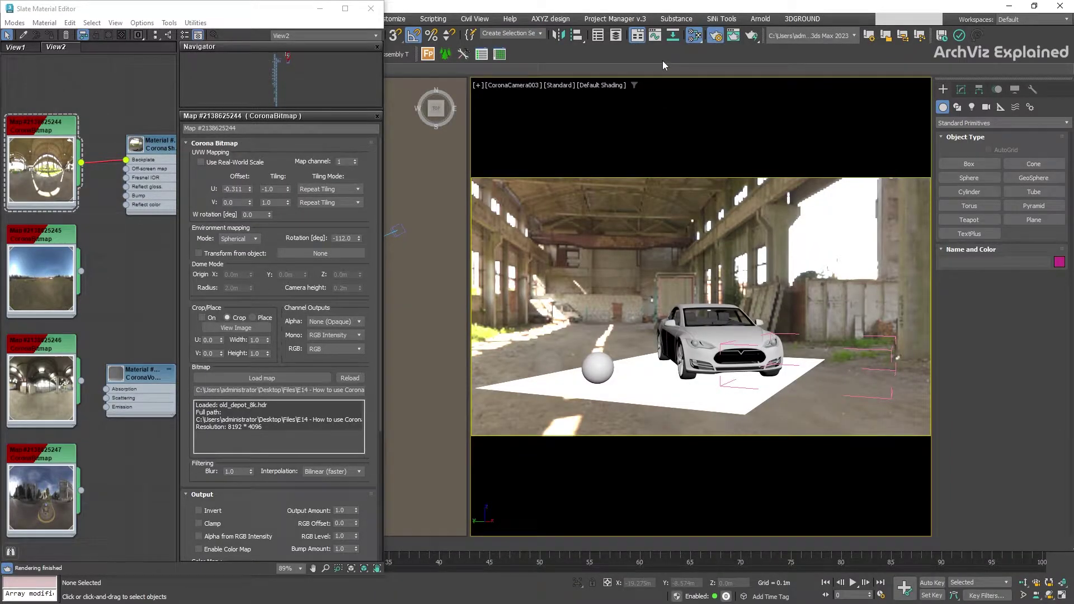
{"action": "key", "text": "F10"}
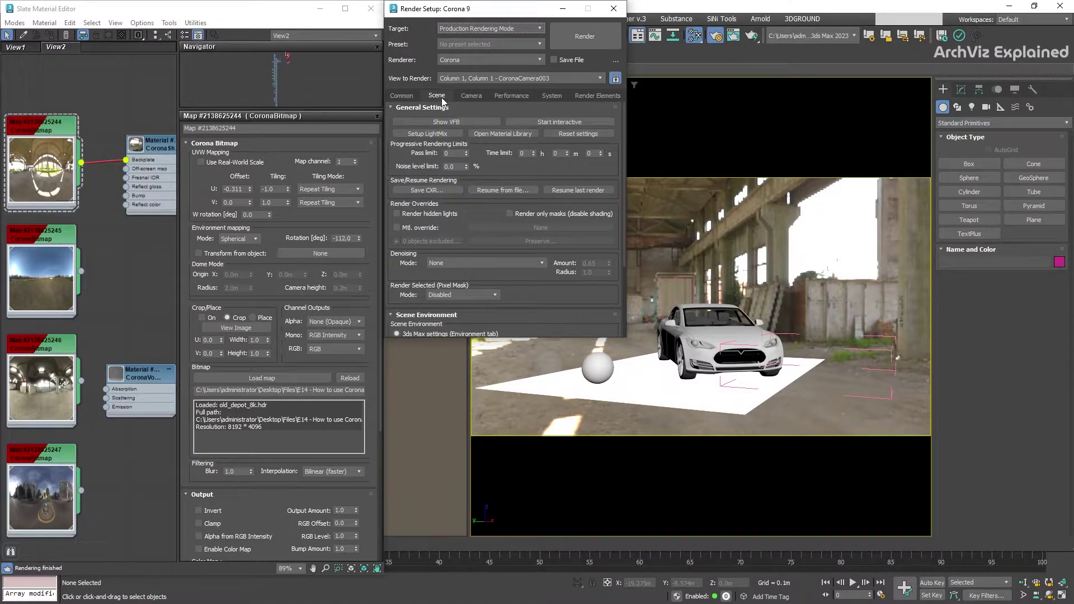
{"action": "left_click", "coordinate": [546, 125]}
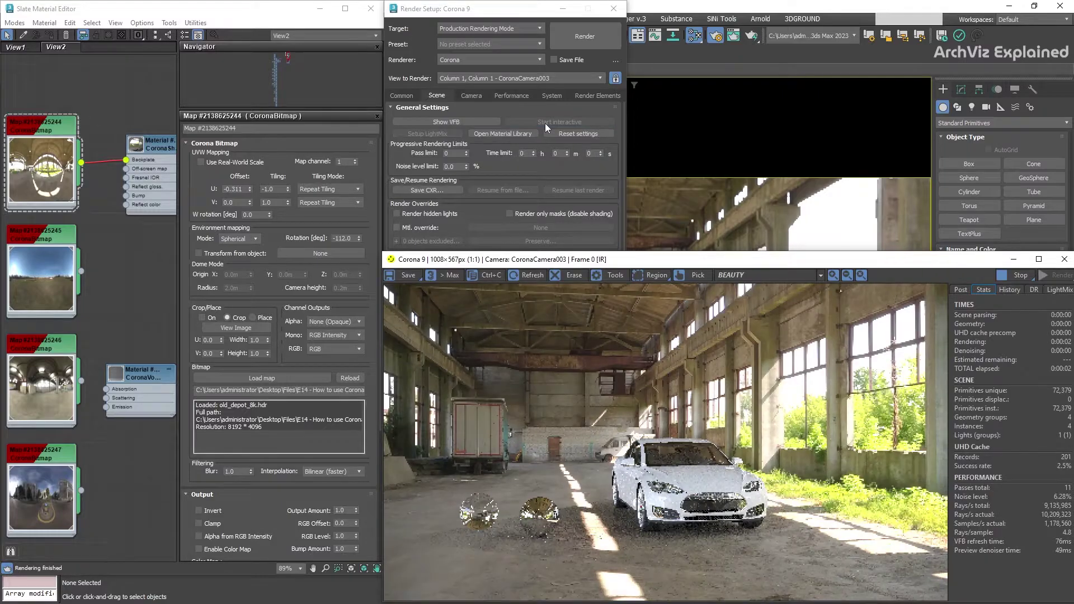
{"action": "left_click_drag", "start_coordinate": [512, 170], "coordinate": [516, 43]}
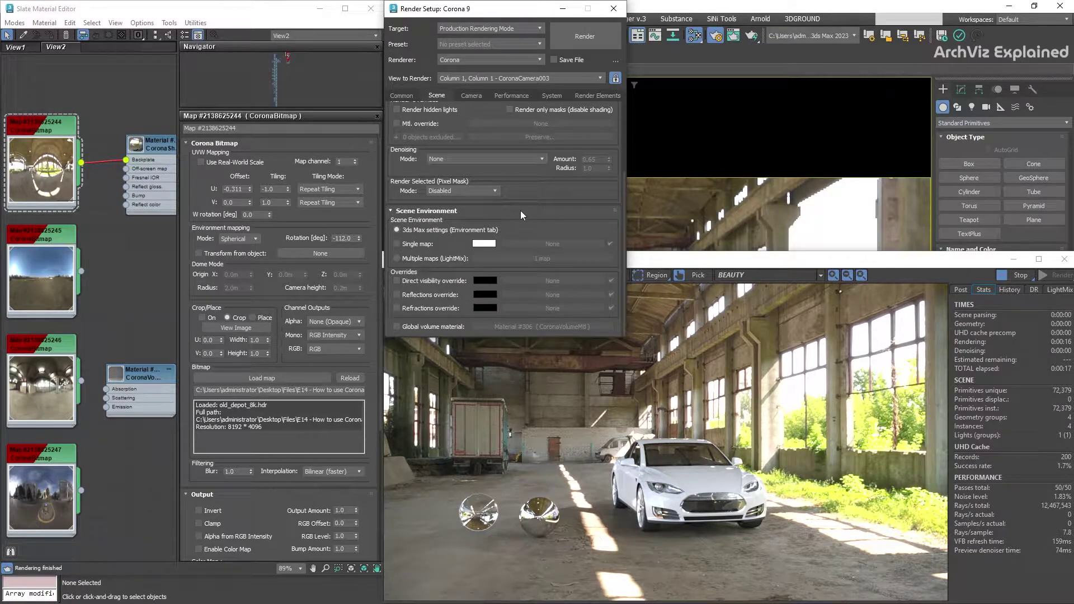
{"action": "key", "text": "8"}
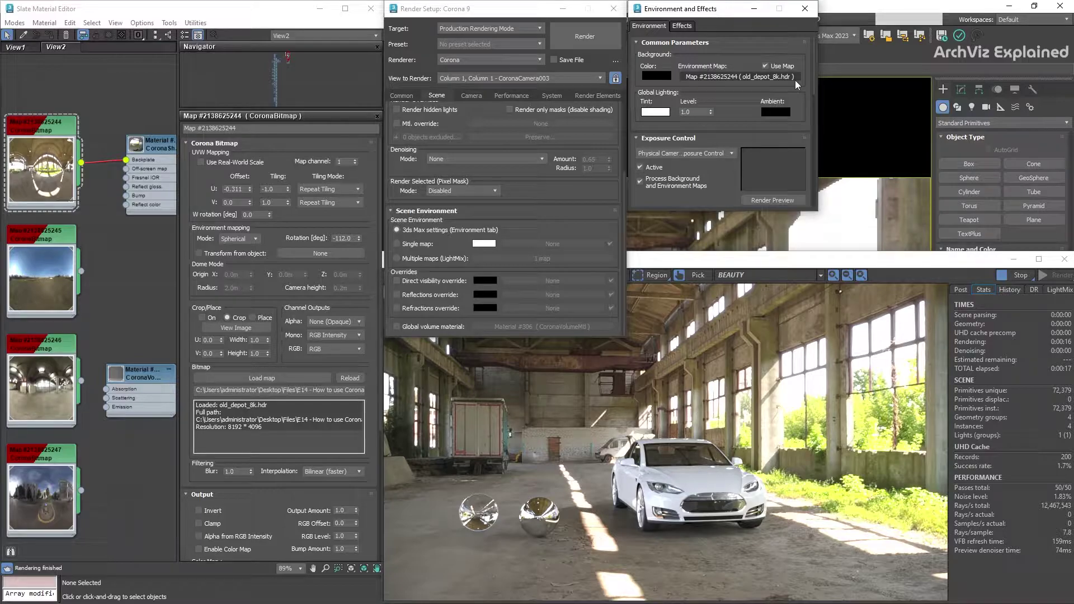
- Disable the depot HDR map and set the background colour to blue (51, 51, 219)
{"action": "left_click", "coordinate": [767, 66]}
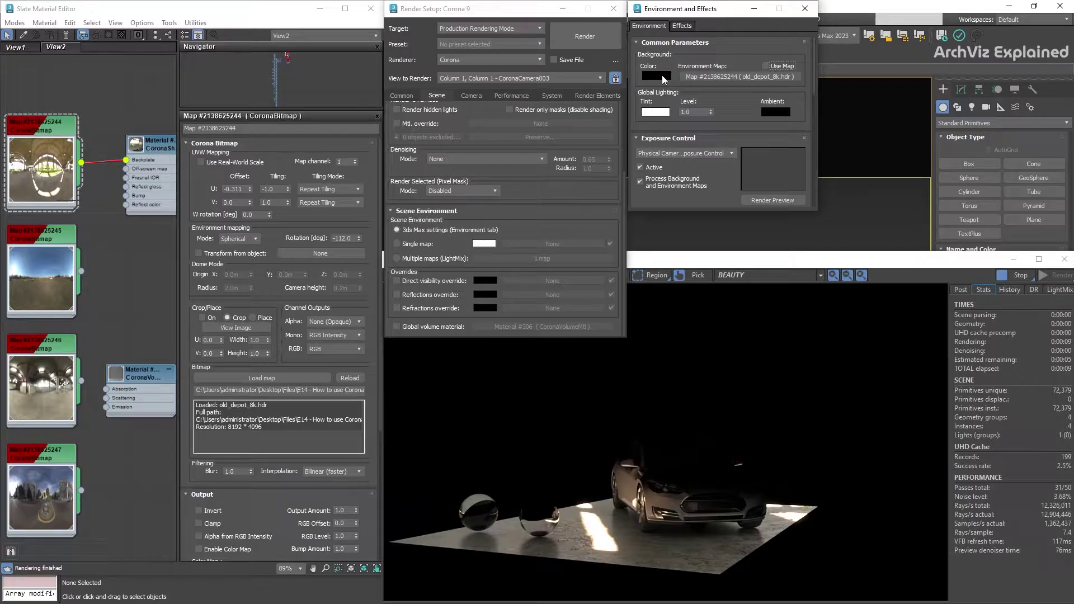
{"action": "left_click", "coordinate": [663, 75]}
{"action": "left_click", "coordinate": [474, 223]}
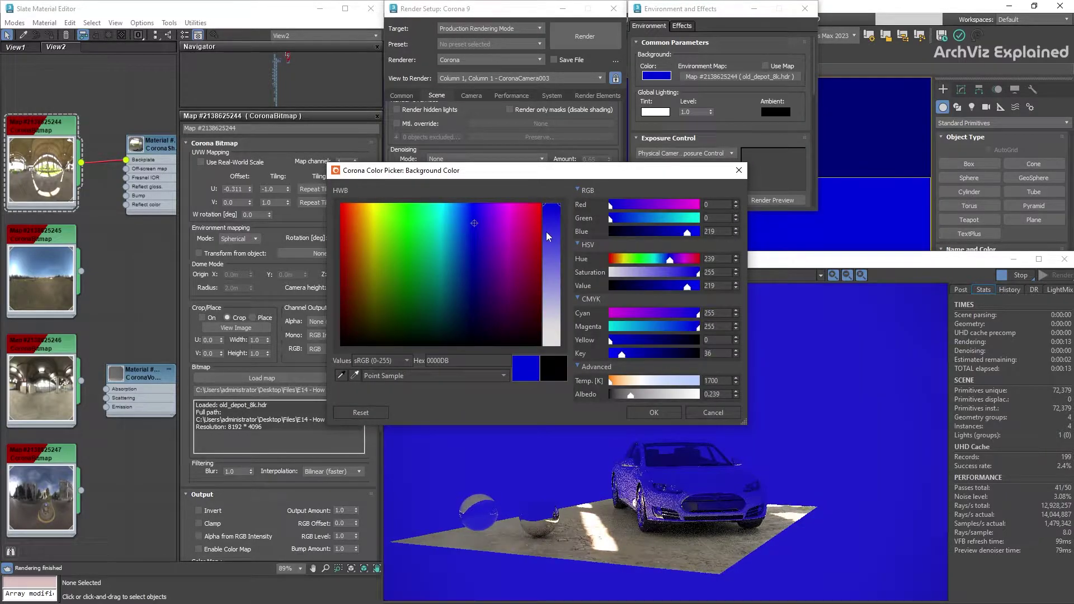
{"action": "left_click", "coordinate": [548, 232]}
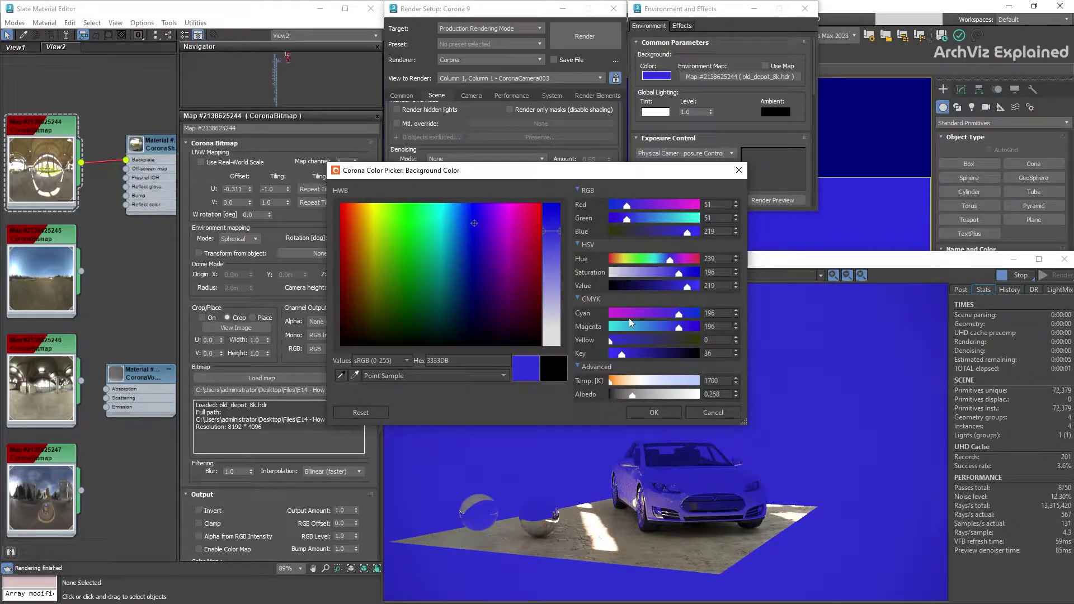
{"action": "left_click", "coordinate": [644, 411]}
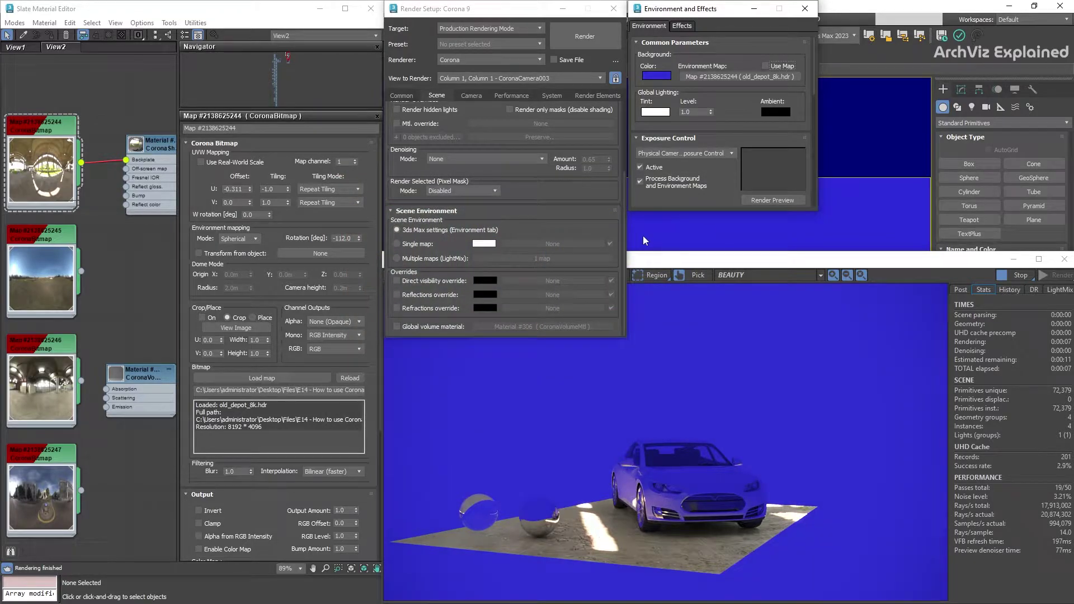
{"action": "left_click", "coordinate": [406, 245]}
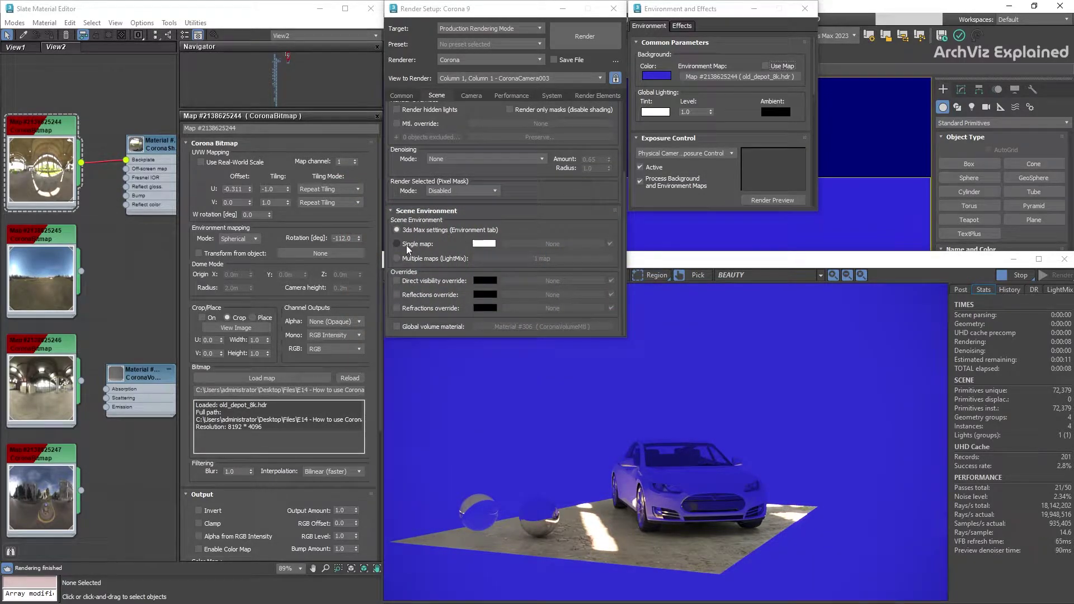
- Set Scene Environment to Single map coloured light blue (110, 127, 242), then drag in the depot HDR
{"action": "left_click", "coordinate": [406, 245]}
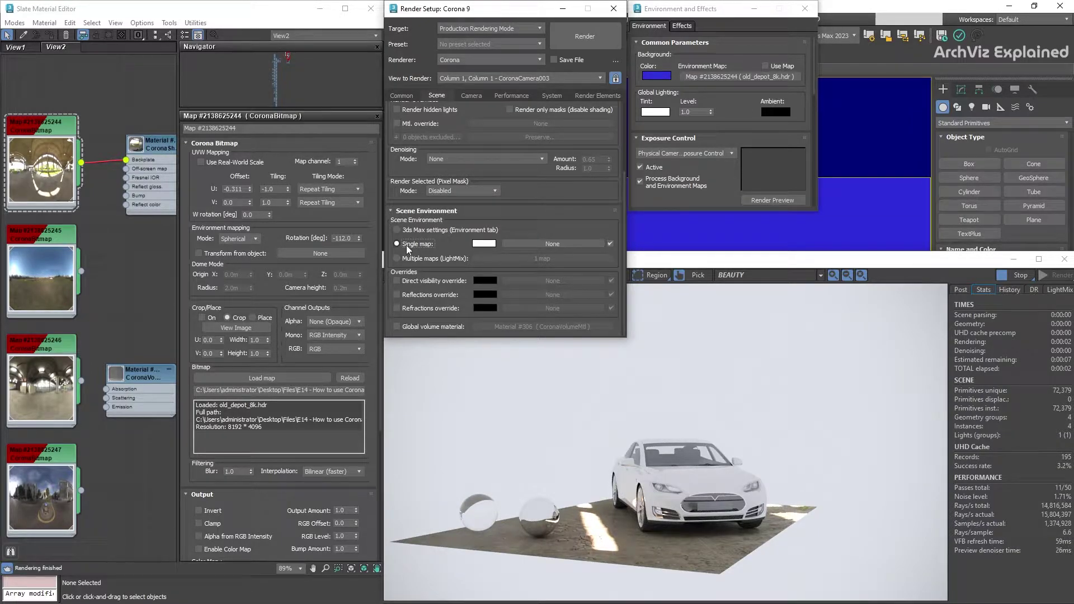
{"action": "left_click", "coordinate": [484, 244]}
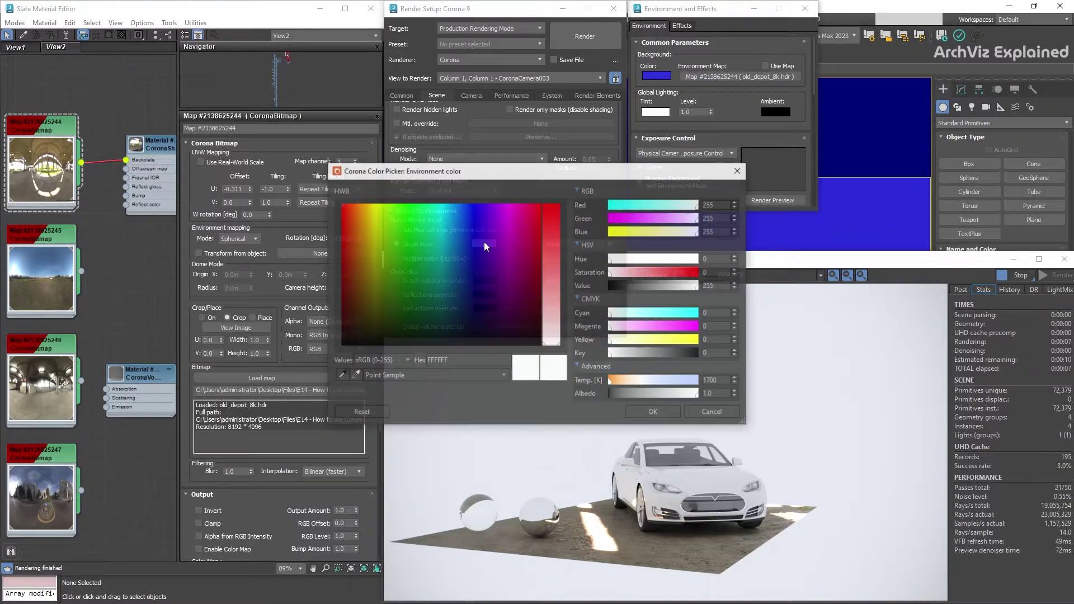
{"action": "left_click_drag", "start_coordinate": [477, 233], "coordinate": [470, 210]}
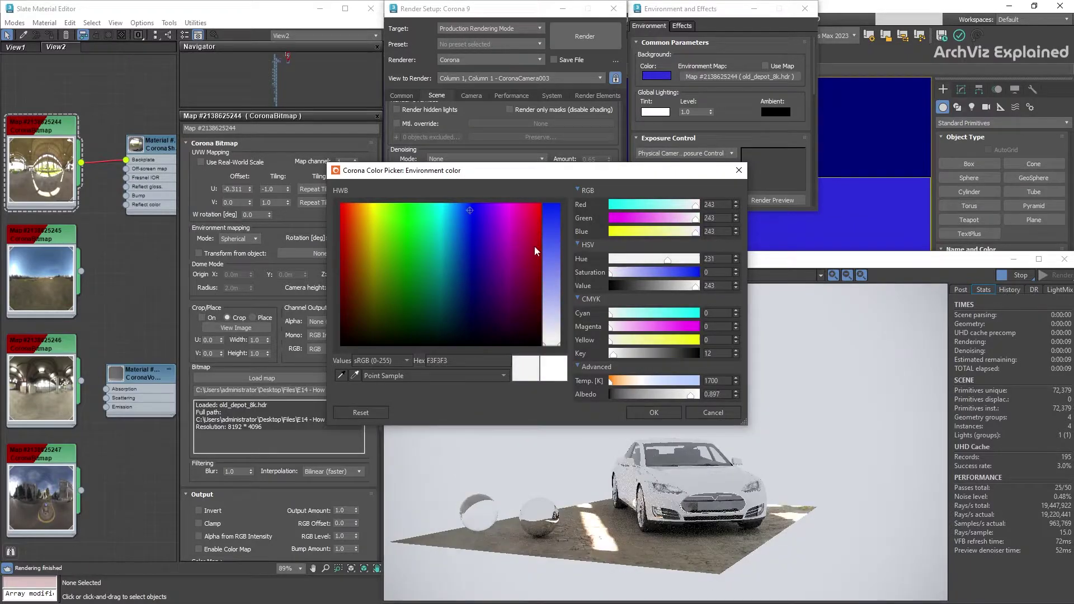
{"action": "left_click", "coordinate": [555, 264]}
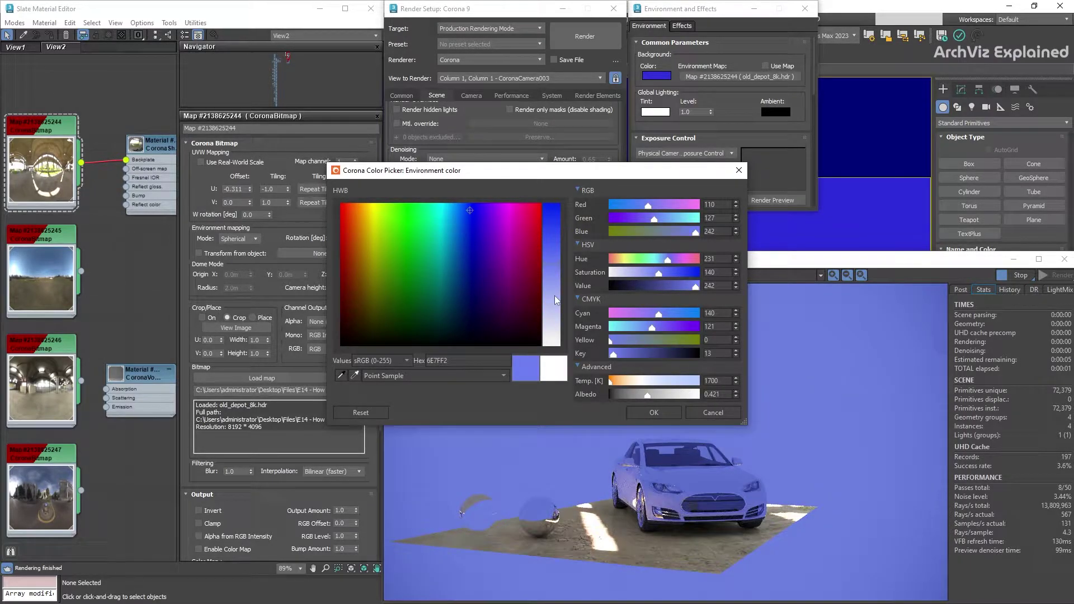
{"action": "left_click", "coordinate": [658, 412]}
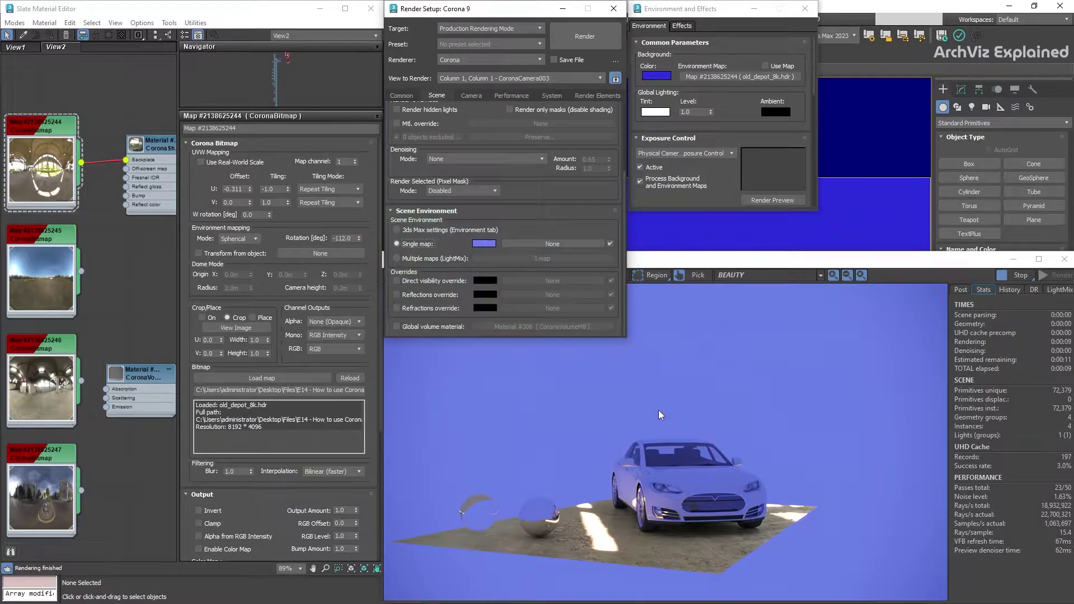
{"action": "left_click_drag", "start_coordinate": [81, 163], "coordinate": [541, 244]}
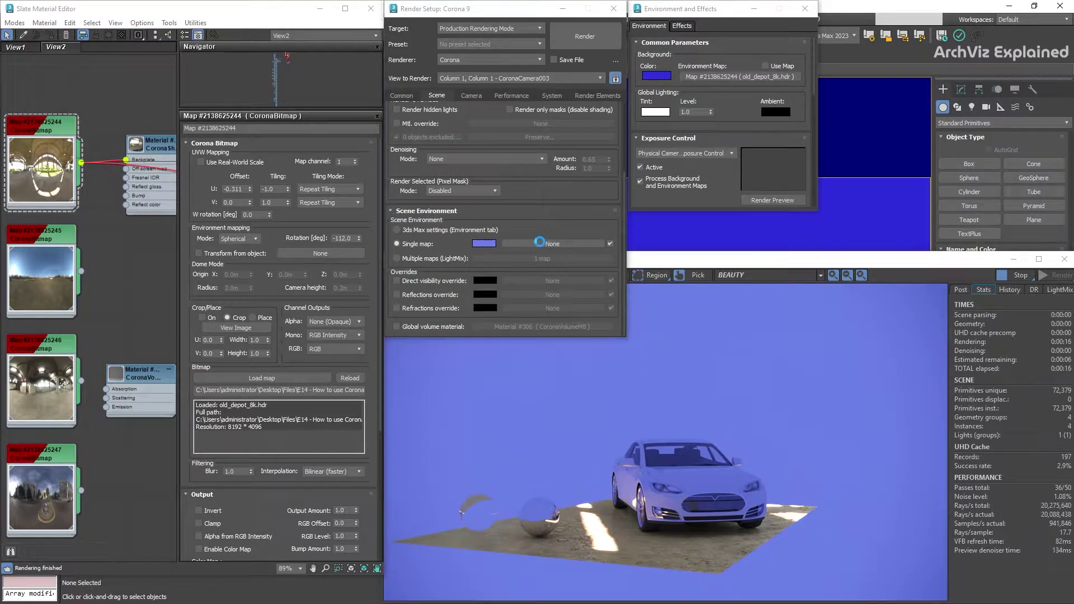
- Instance the depot HDR into the single-map slot and re-enable the 3ds Max environment map
{"action": "left_click", "coordinate": [486, 209]}
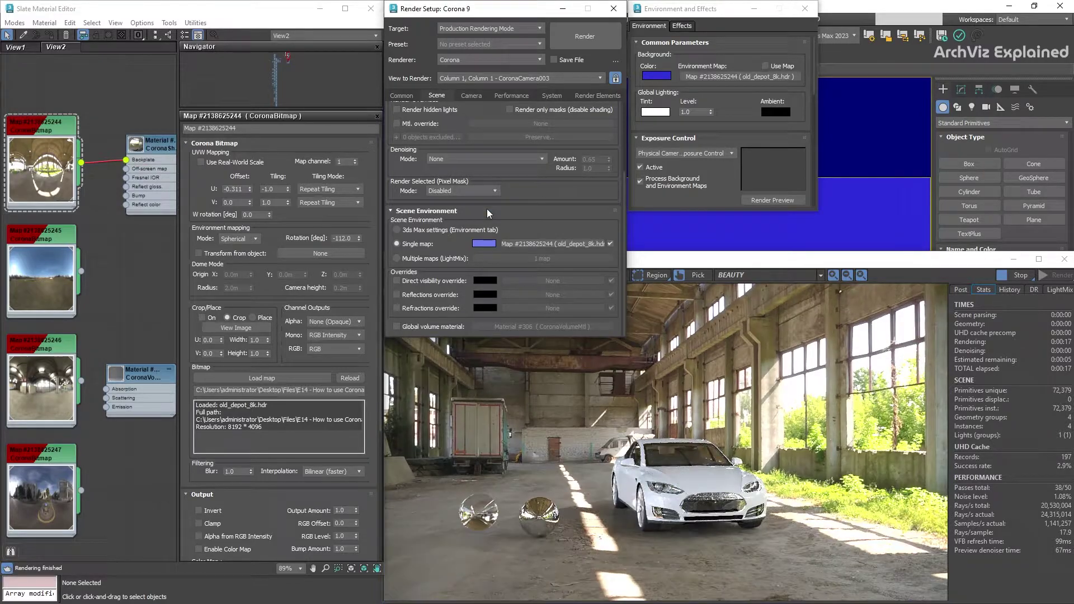
{"action": "left_click", "coordinate": [766, 66]}
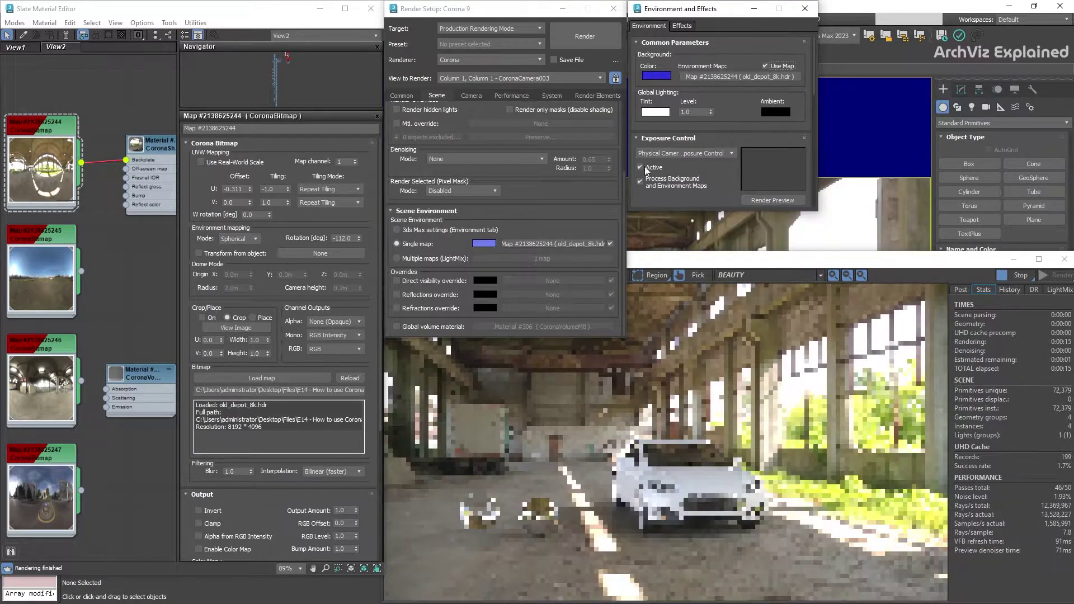
{"action": "left_click", "coordinate": [401, 230]}
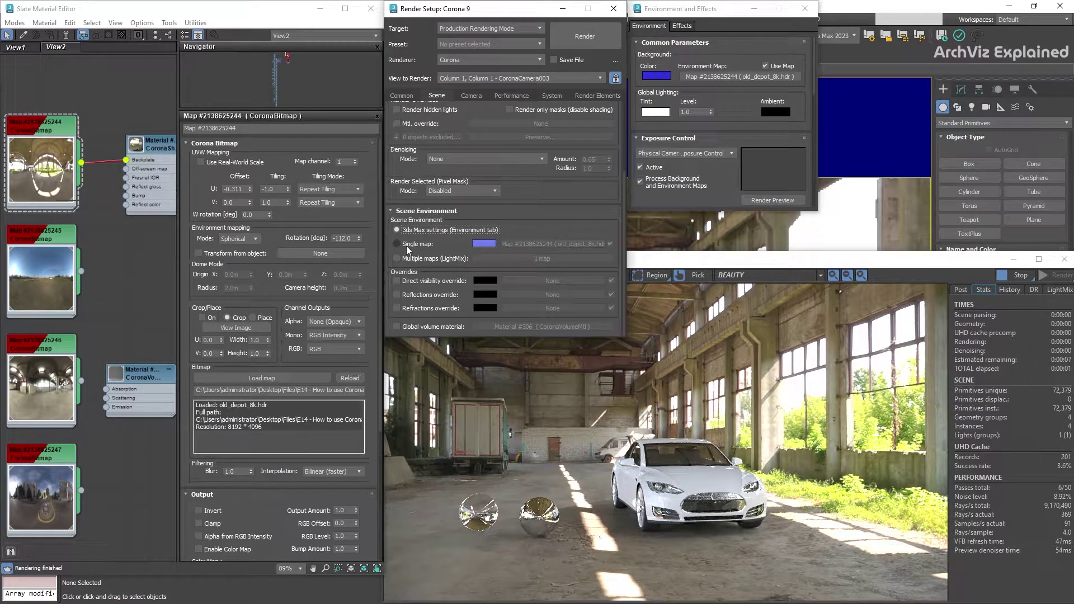
{"action": "left_click", "coordinate": [407, 247]}
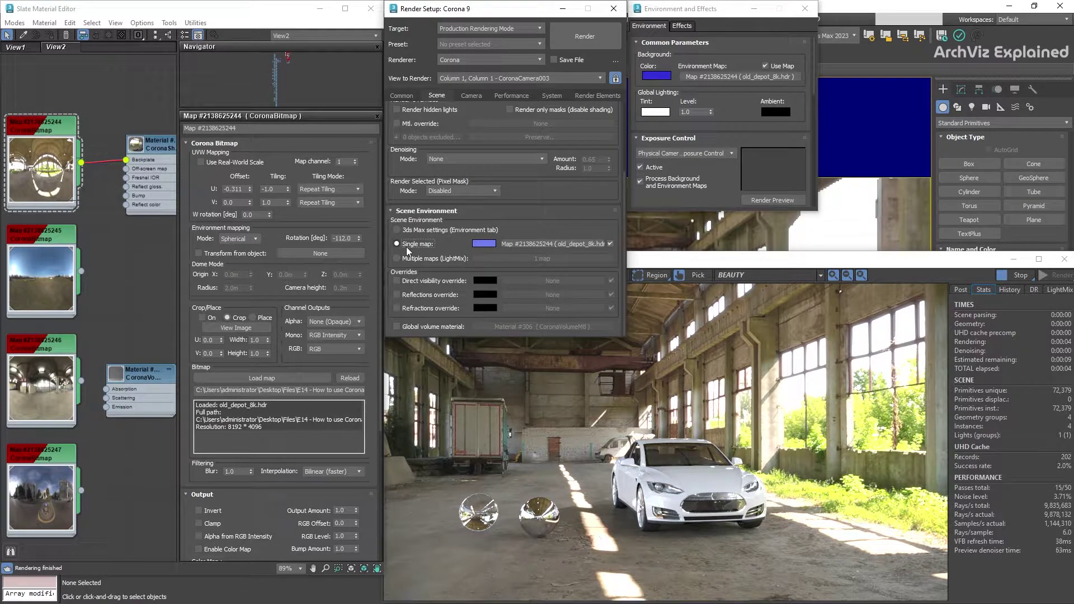
- Switch Scene Environment to Multiple maps (LightMix) with a map count of 4
{"action": "left_click", "coordinate": [407, 258]}
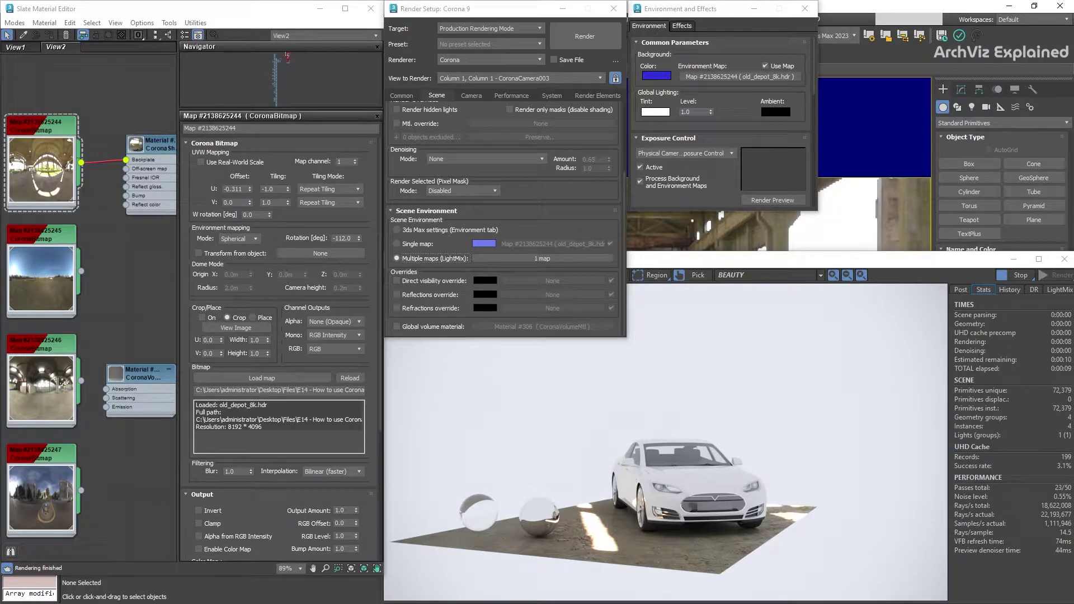
{"action": "left_click", "coordinate": [515, 258]}
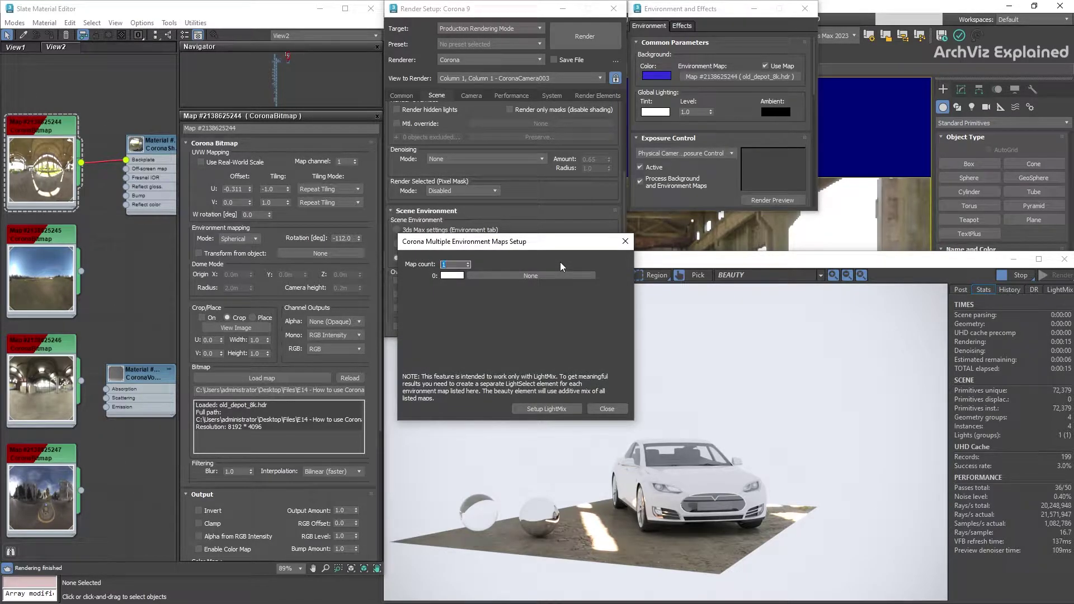
{"action": "left_click", "coordinate": [469, 263]}
{"action": "left_click", "coordinate": [469, 262]}
{"action": "left_click", "coordinate": [468, 262]}
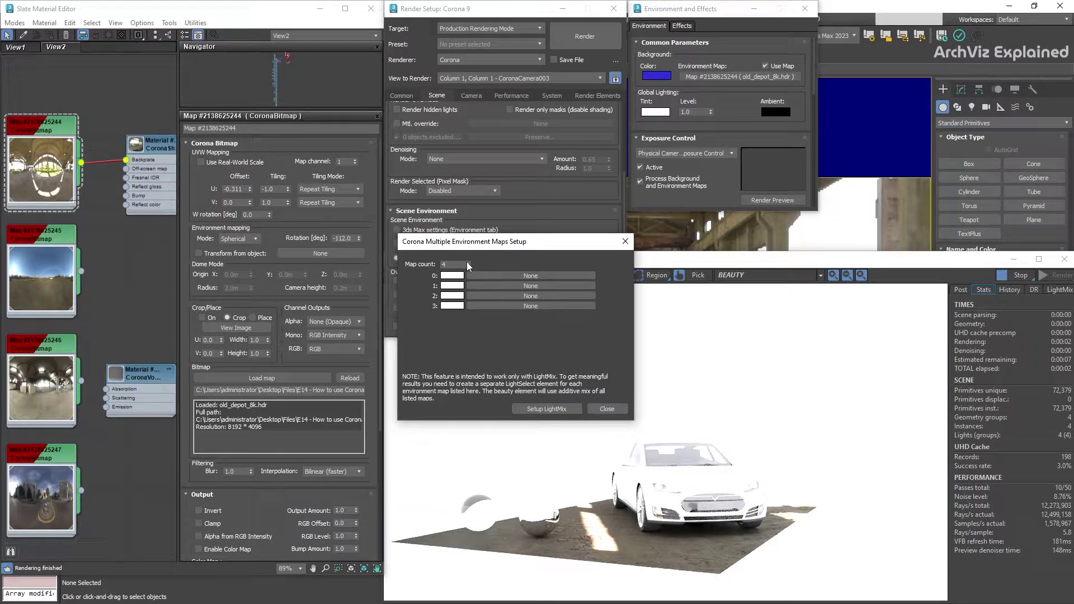
- Instance the depot, warehouse and street HDRI maps into slots 0, 1 and 2
{"action": "left_click_drag", "start_coordinate": [82, 162], "coordinate": [493, 280]}
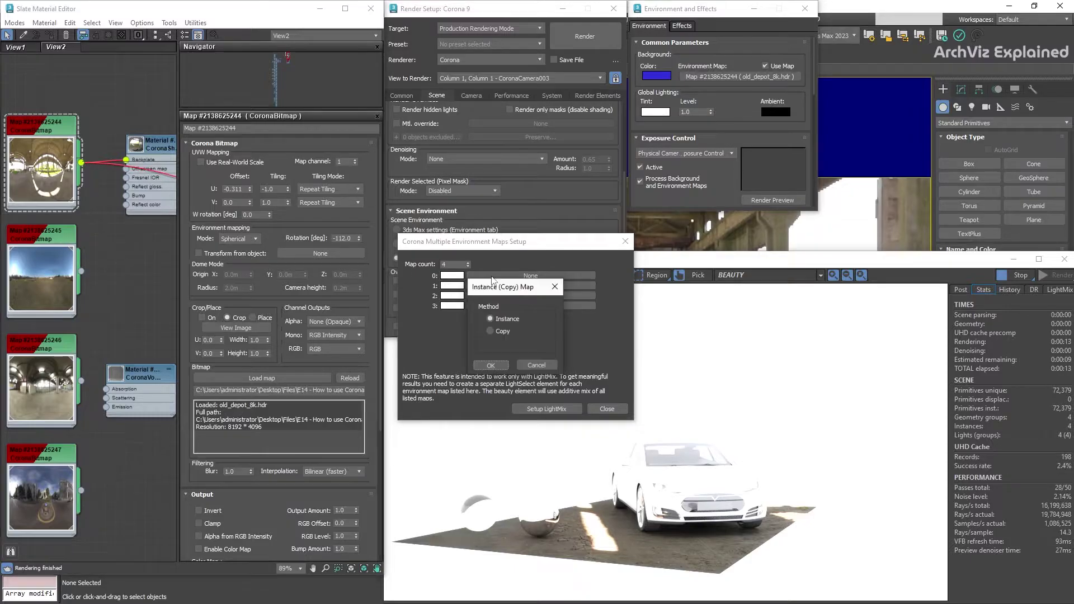
{"action": "left_click", "coordinate": [491, 365]}
{"action": "left_click_drag", "start_coordinate": [81, 380], "coordinate": [503, 286]}
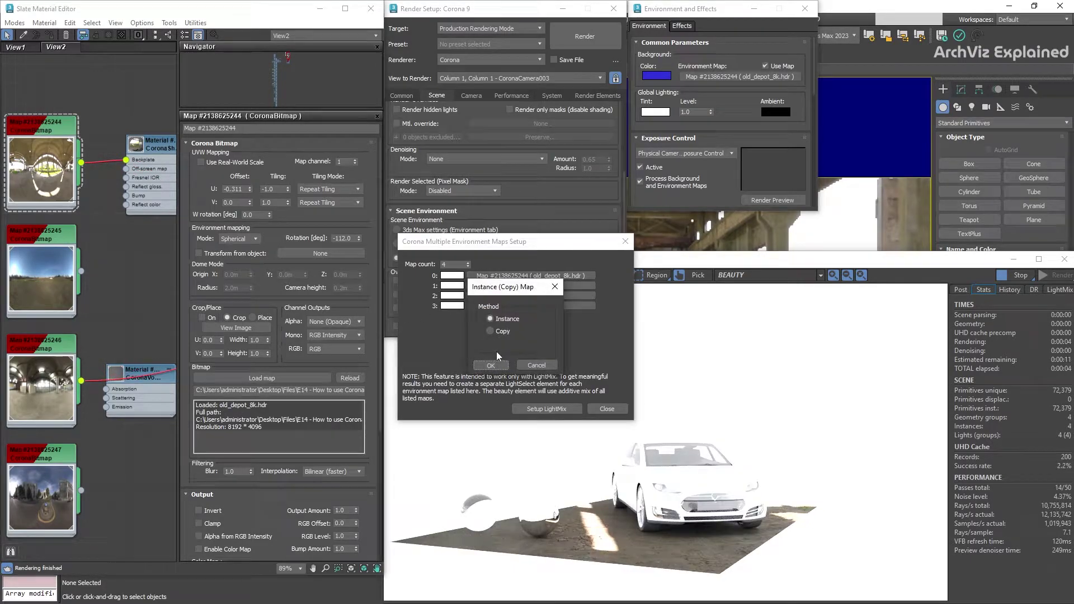
{"action": "left_click", "coordinate": [490, 364]}
{"action": "left_click_drag", "start_coordinate": [82, 491], "coordinate": [530, 296]}
{"action": "left_click", "coordinate": [490, 364]}
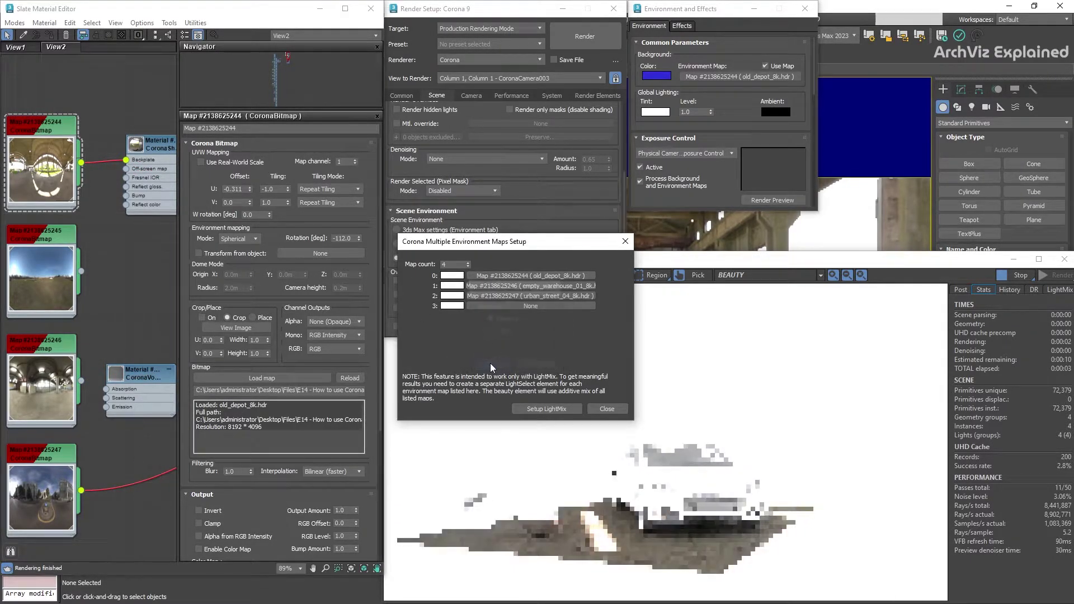
- Give slot 3 a yellow colour and generate the LightMix render elements
{"action": "left_click", "coordinate": [452, 306]}
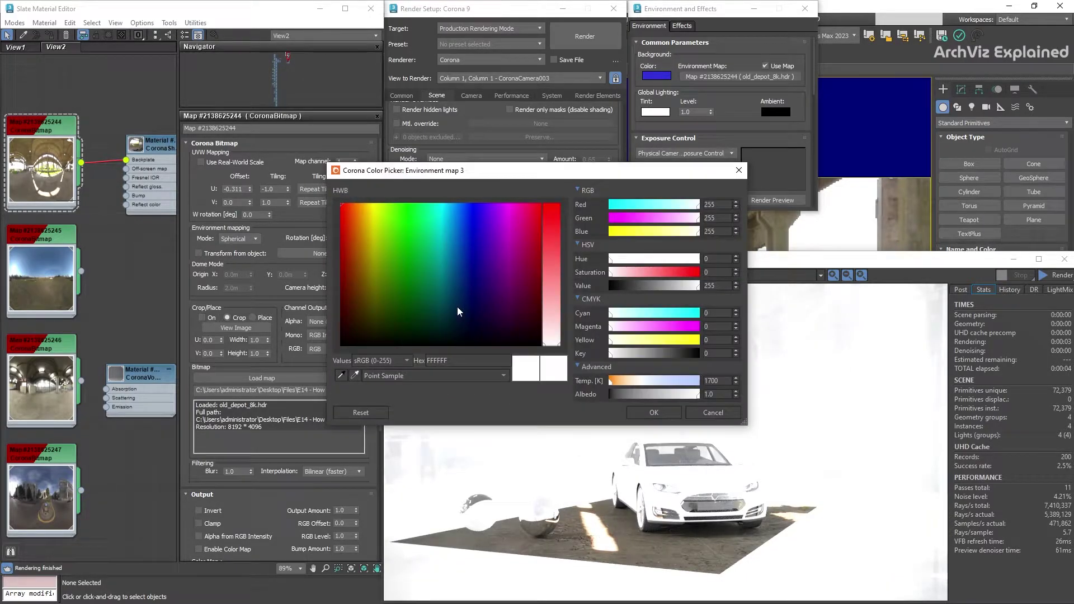
{"action": "left_click", "coordinate": [545, 287]}
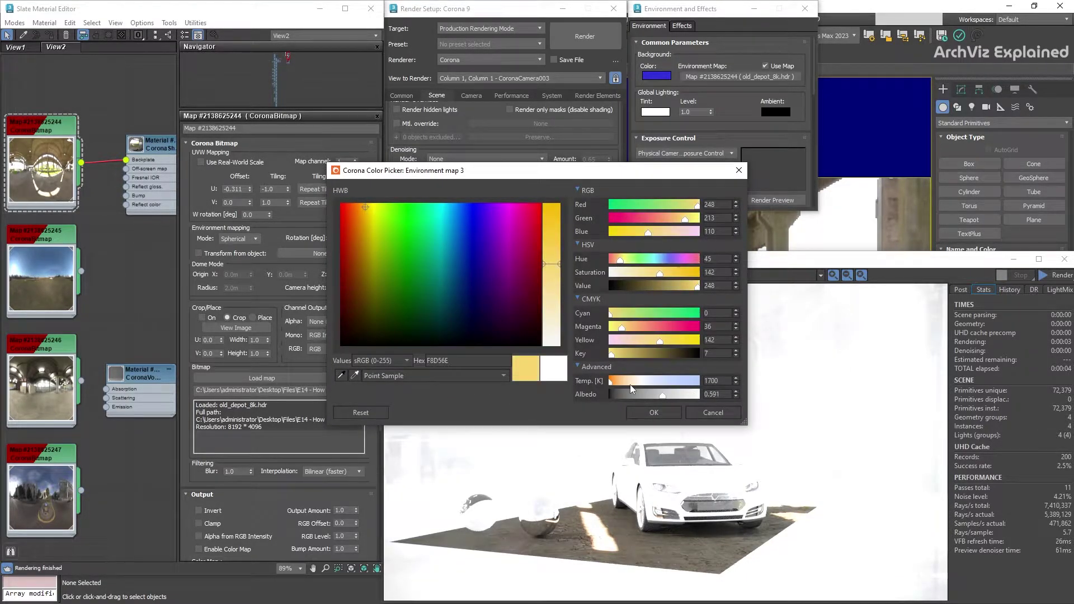
{"action": "left_click", "coordinate": [654, 412]}
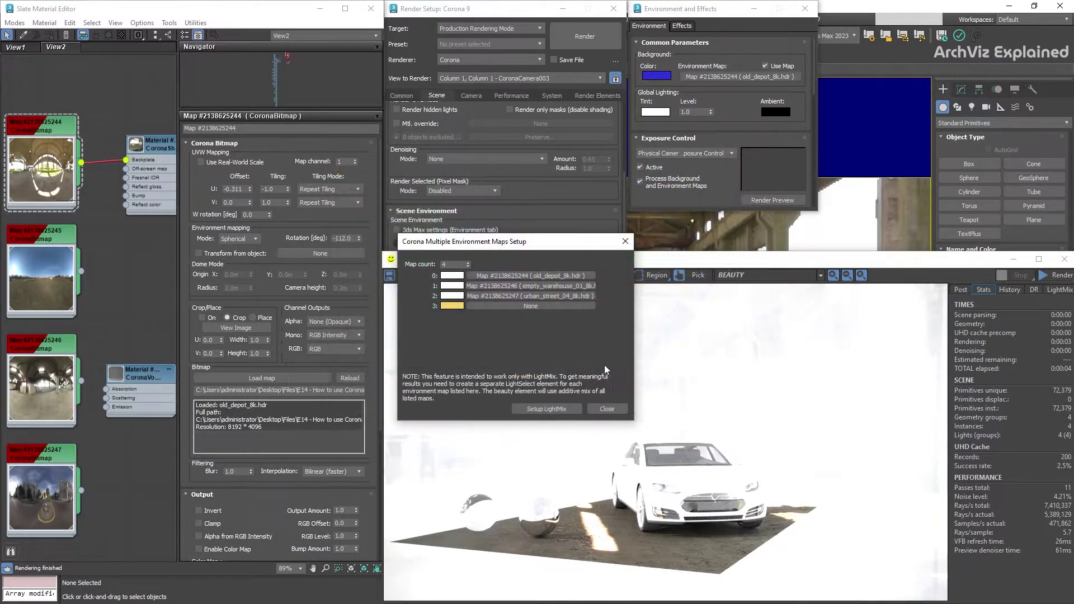
{"action": "left_click", "coordinate": [542, 410]}
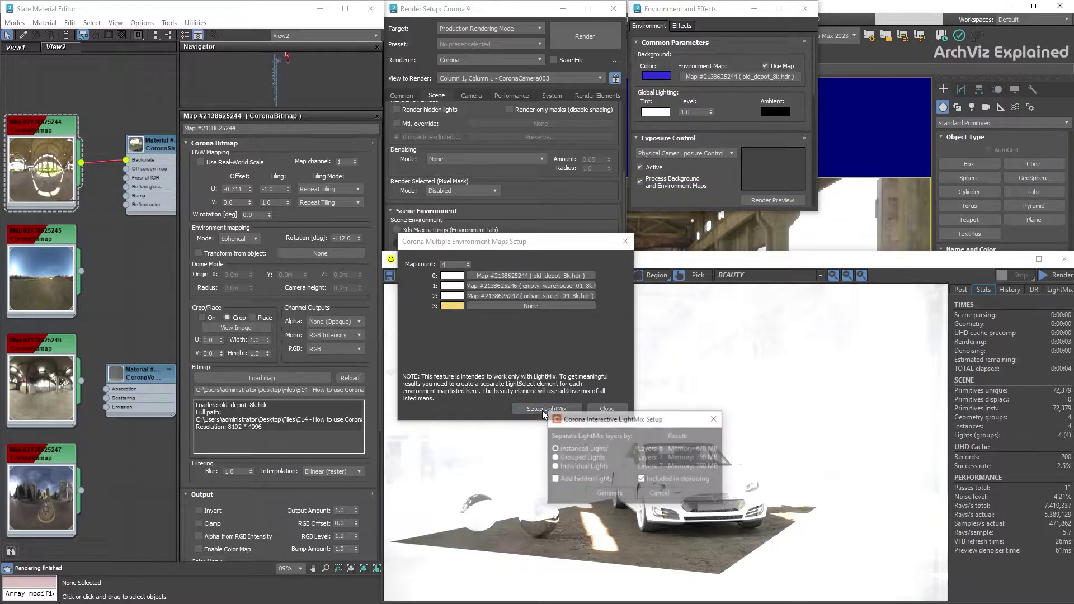
{"action": "left_click", "coordinate": [605, 495]}
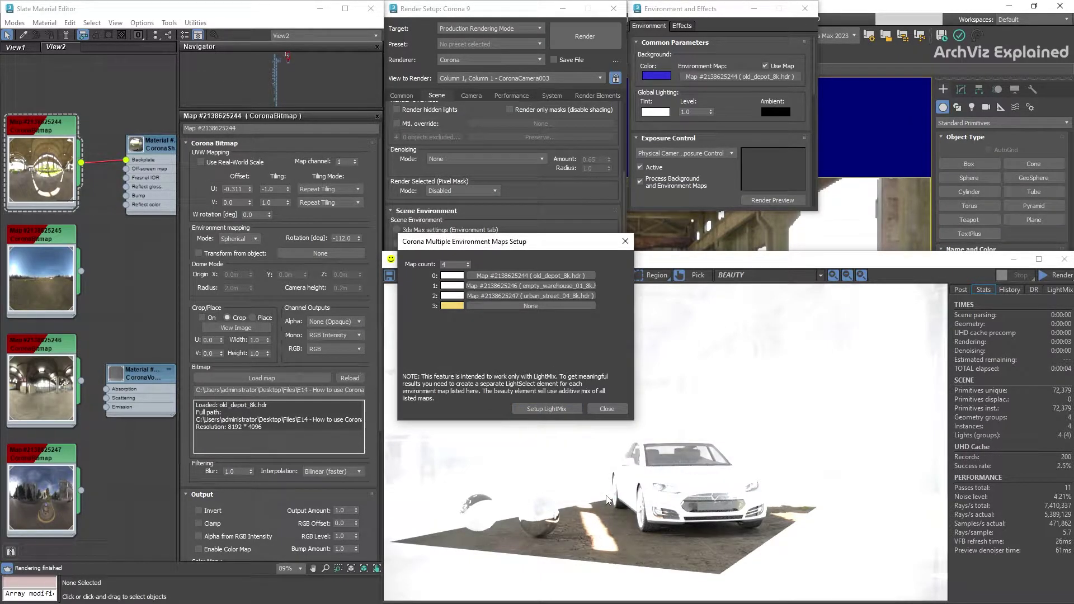
{"action": "left_click", "coordinate": [608, 410]}
- Inspect the four new environment LightMix render elements in the render elements list
{"action": "left_click", "coordinate": [597, 95]}
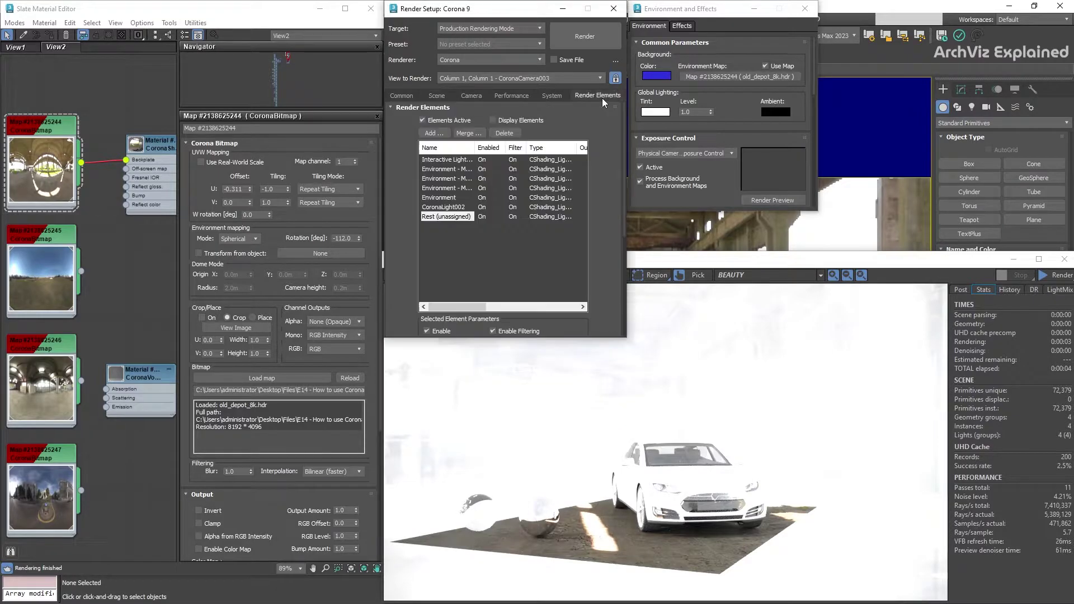
{"action": "left_click", "coordinate": [464, 170]}
{"action": "left_click_drag", "start_coordinate": [474, 146], "coordinate": [533, 145]}
{"action": "left_click", "coordinate": [454, 198], "text": "shift"}
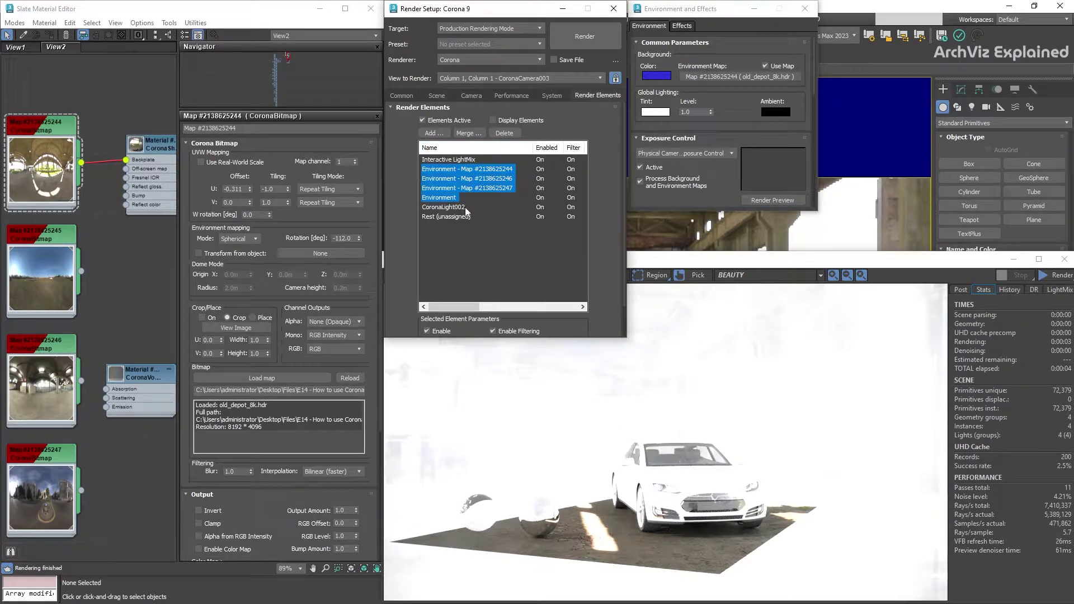
- Start interactive rendering in the Corona VFB and display the Interactive LightMix result
{"action": "left_click", "coordinate": [1039, 278]}
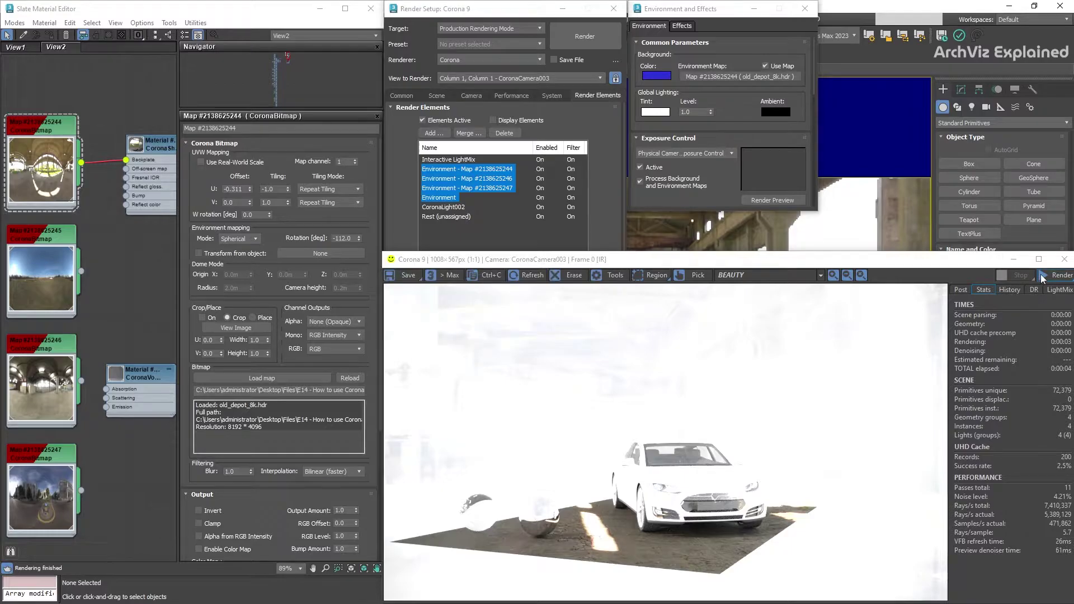
{"action": "left_click", "coordinate": [1053, 289]}
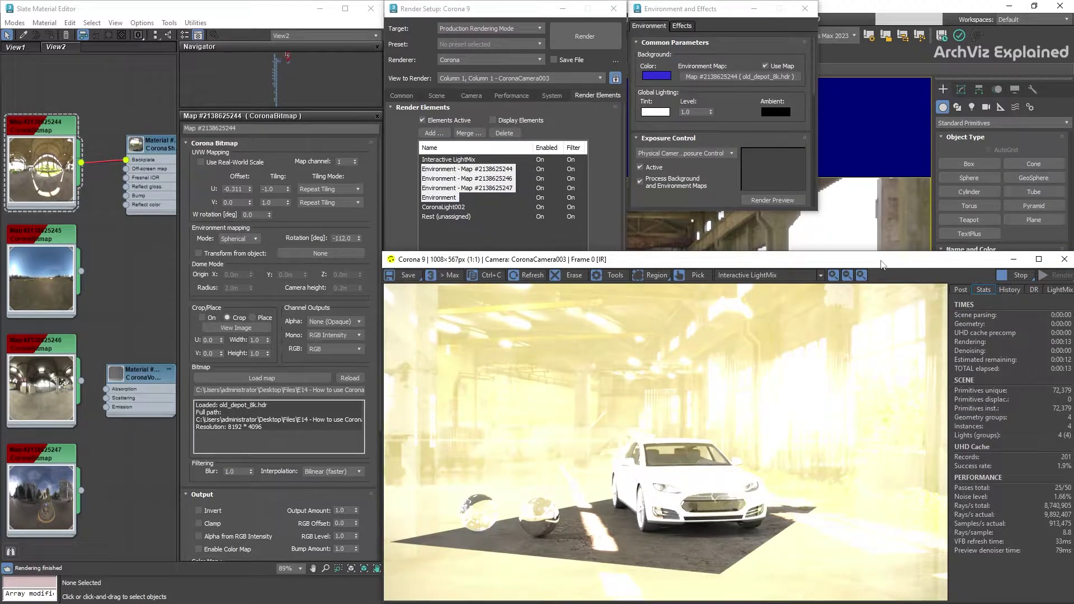
{"action": "left_click", "coordinate": [792, 275]}
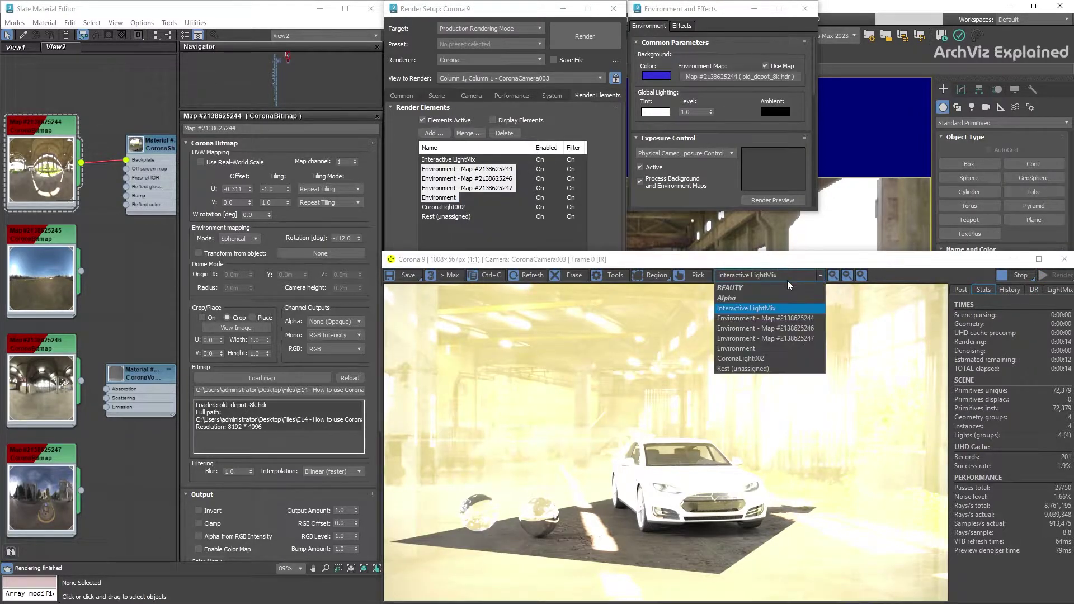
{"action": "left_click", "coordinate": [741, 291]}
{"action": "left_click", "coordinate": [750, 275]}
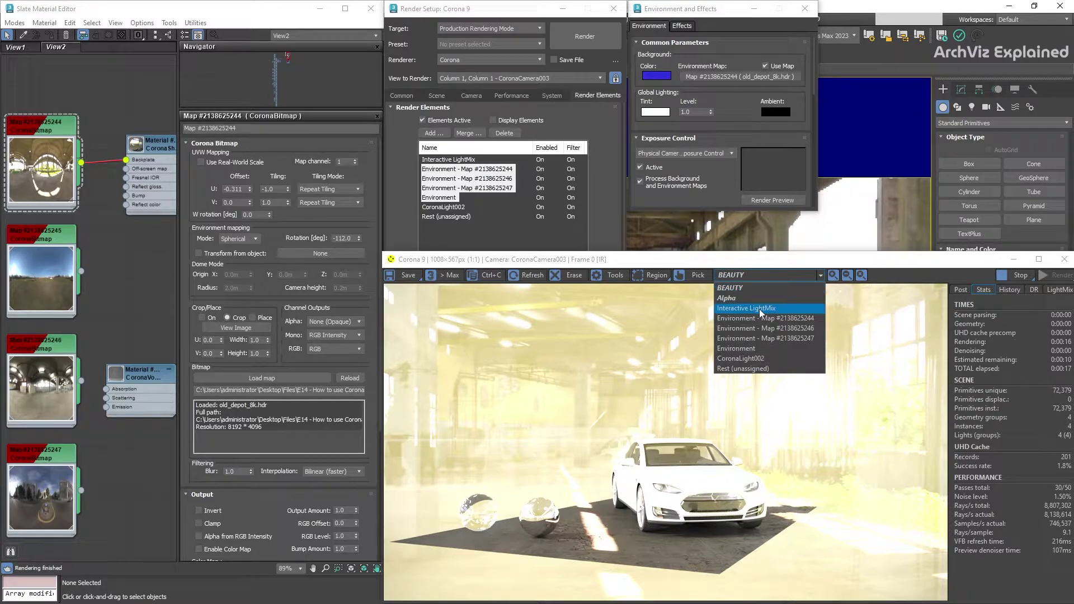
{"action": "left_click", "coordinate": [759, 309]}
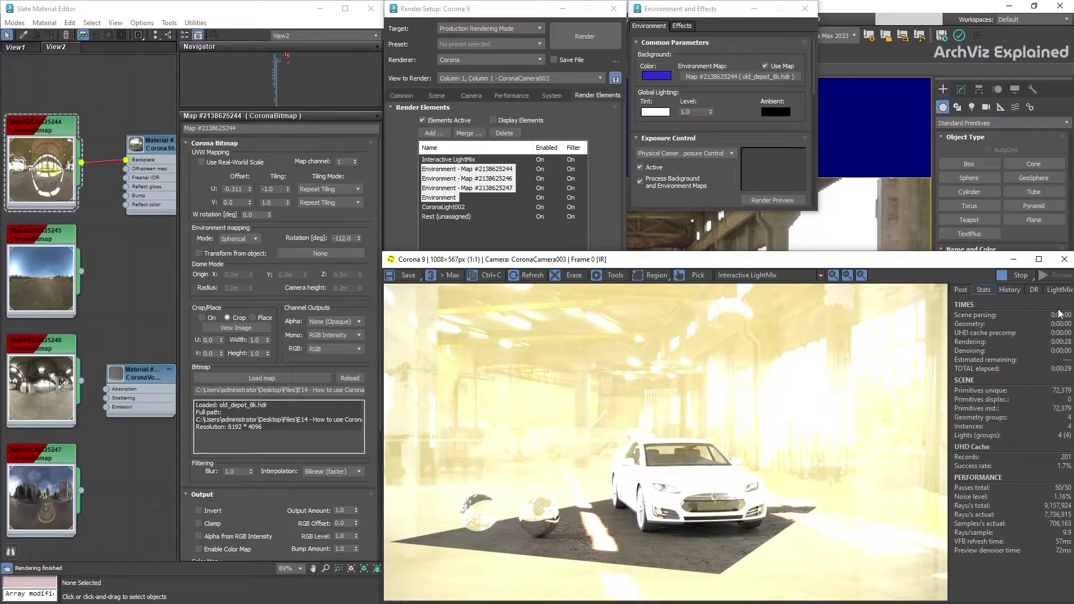
- Toggle each environment layer in the LightMix tab to compare, leaving only the depot map enabled
{"action": "left_click", "coordinate": [1058, 291]}
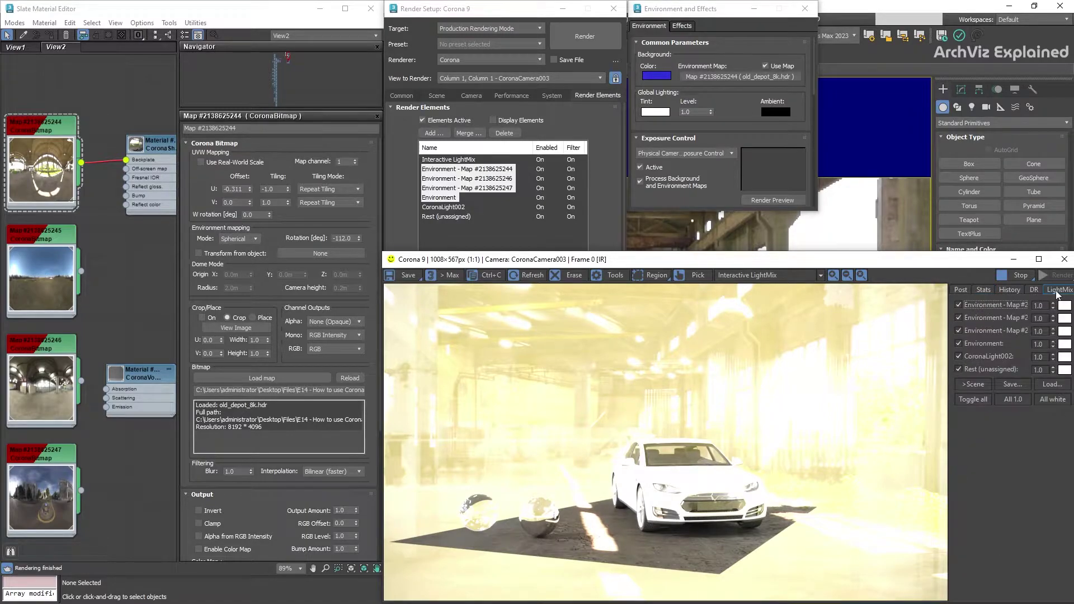
{"action": "left_click", "coordinate": [959, 344]}
{"action": "left_click", "coordinate": [959, 330]}
{"action": "left_click", "coordinate": [959, 318]}
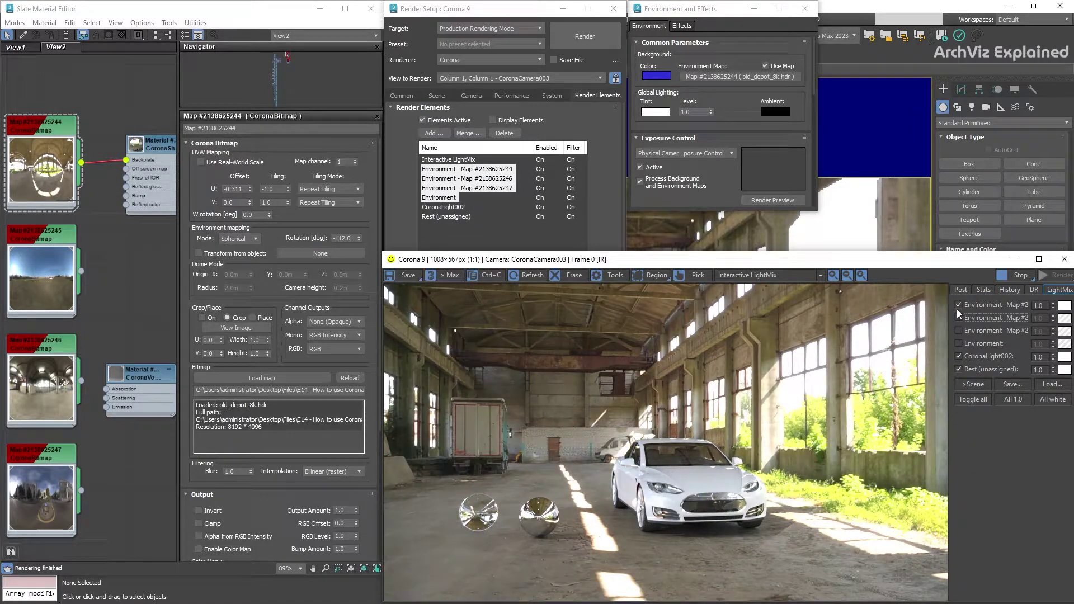
{"action": "left_click", "coordinate": [960, 304]}
{"action": "left_click", "coordinate": [959, 318]}
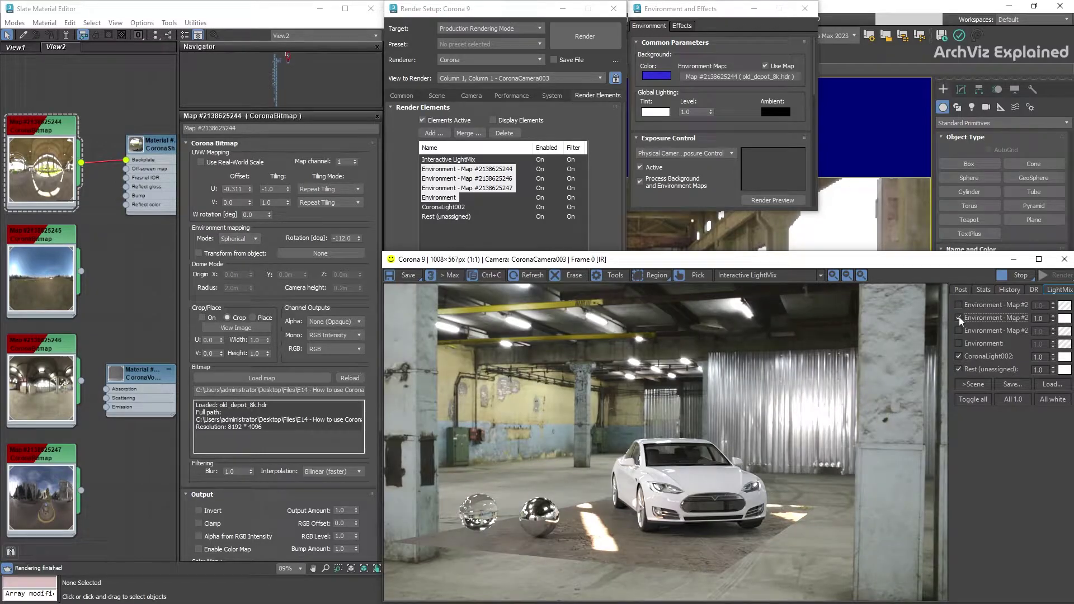
{"action": "left_click", "coordinate": [959, 318]}
{"action": "left_click", "coordinate": [959, 331]}
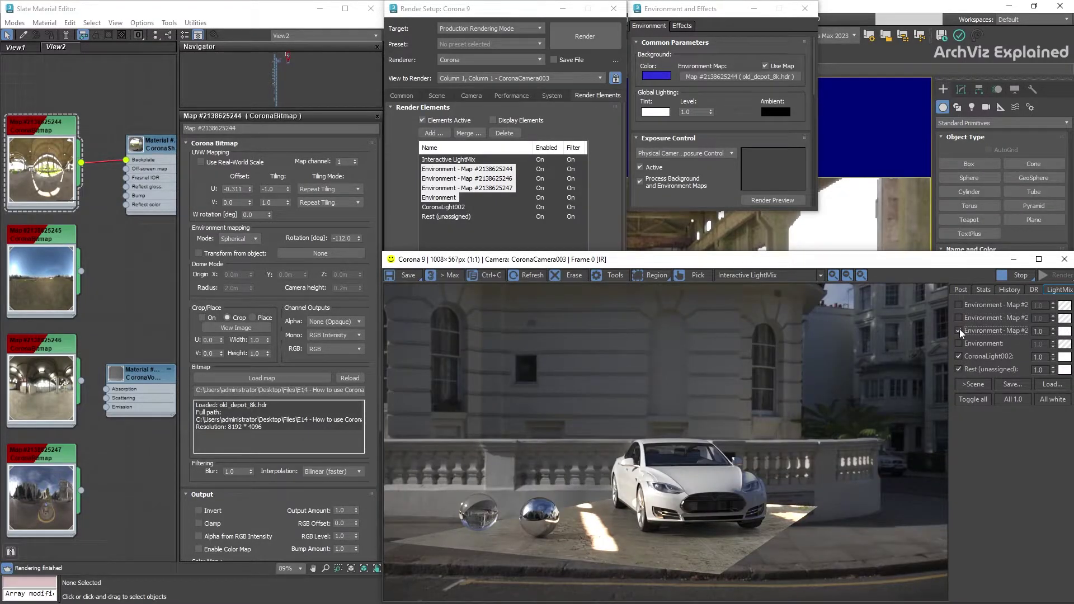
{"action": "left_click", "coordinate": [958, 330]}
{"action": "left_click", "coordinate": [959, 344]}
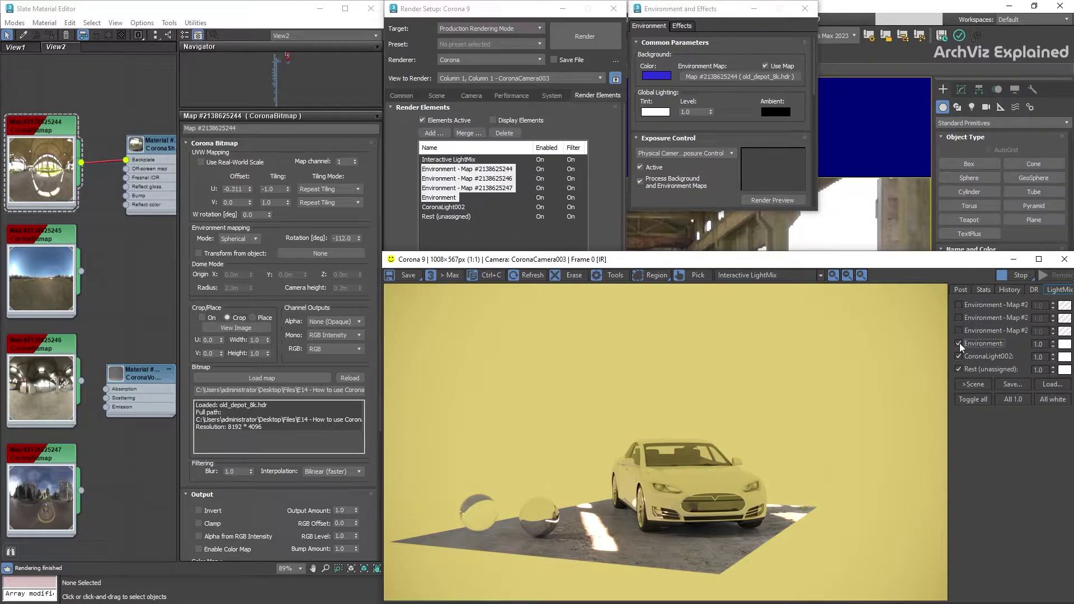
{"action": "left_click", "coordinate": [959, 343]}
{"action": "left_click", "coordinate": [960, 305]}
{"action": "left_click", "coordinate": [442, 95]}
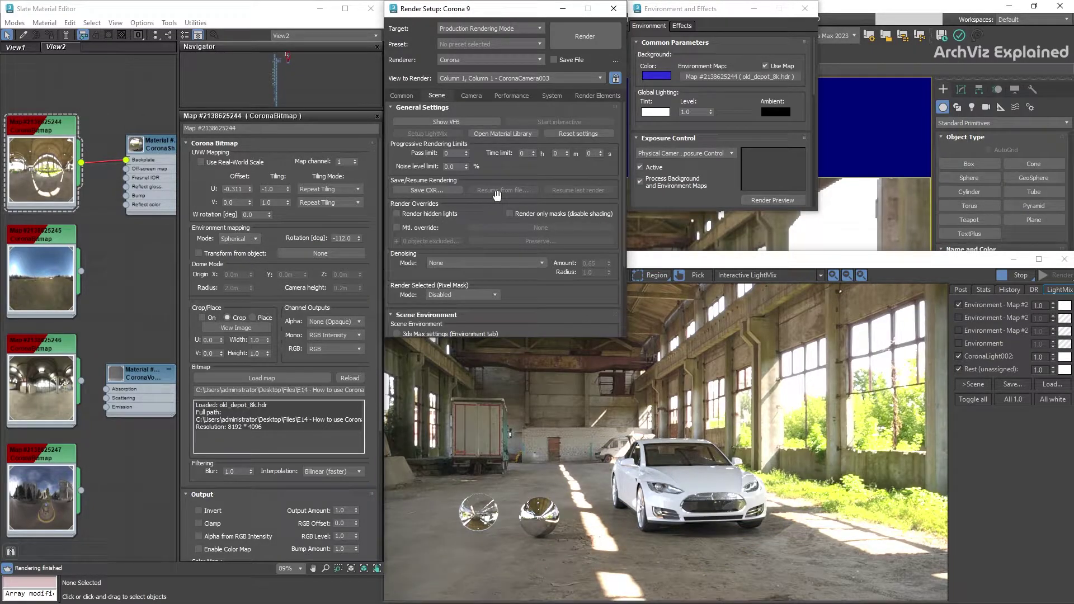
- Enable Direct visibility override and instance the abandoned_tank map into its slot
{"action": "scroll", "coordinate": [497, 194], "scroll_direction": "down", "scroll_amount": 5}
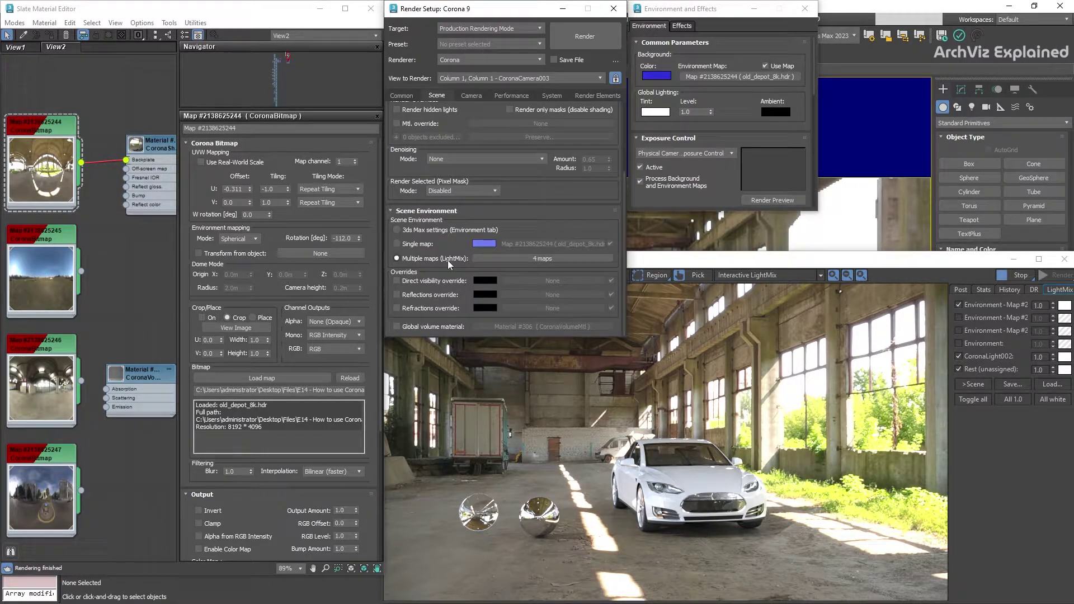
{"action": "left_click", "coordinate": [441, 280]}
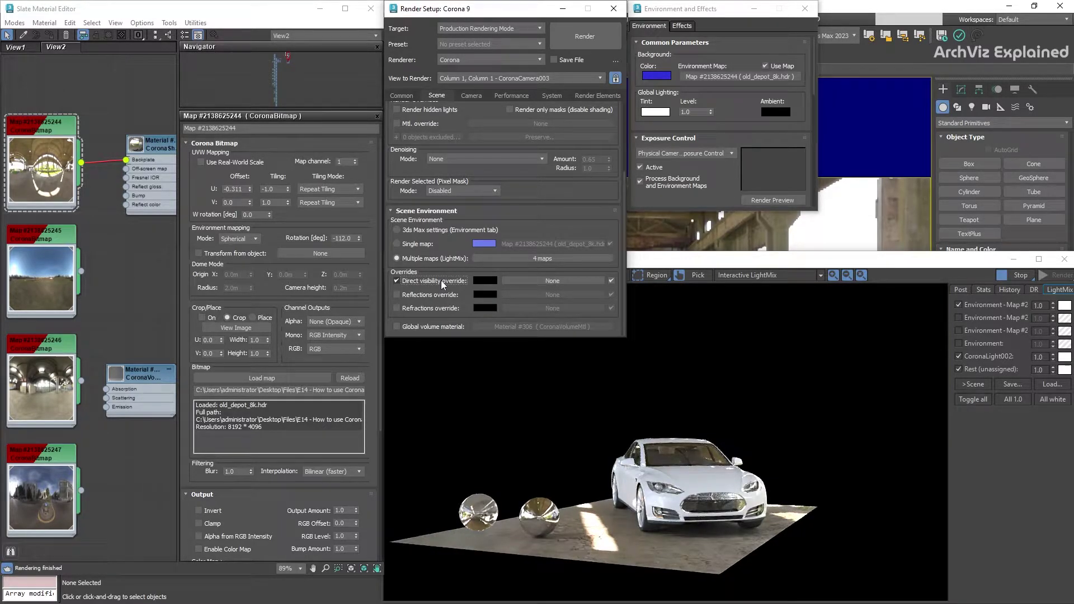
{"action": "mouse_move", "coordinate": [82, 270]}
{"action": "left_mouse_down"}
{"action": "mouse_move", "coordinate": [253, 258]}
{"action": "mouse_move", "coordinate": [536, 278]}
{"action": "left_mouse_up"}
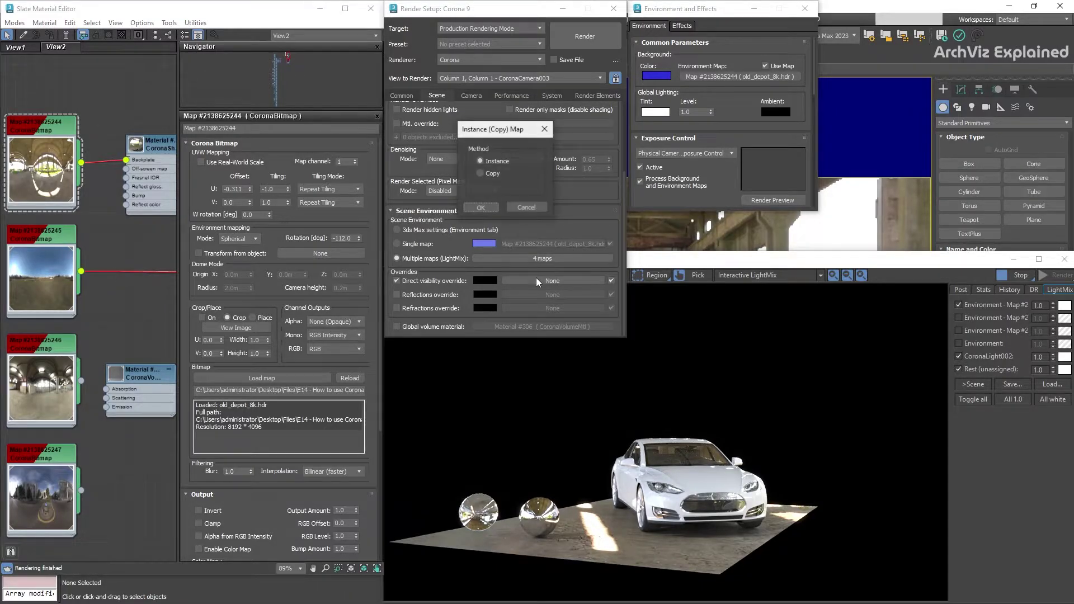
{"action": "left_click", "coordinate": [494, 209]}
- Select and hide the ground plane in the scene
{"action": "left_click", "coordinate": [663, 270]}
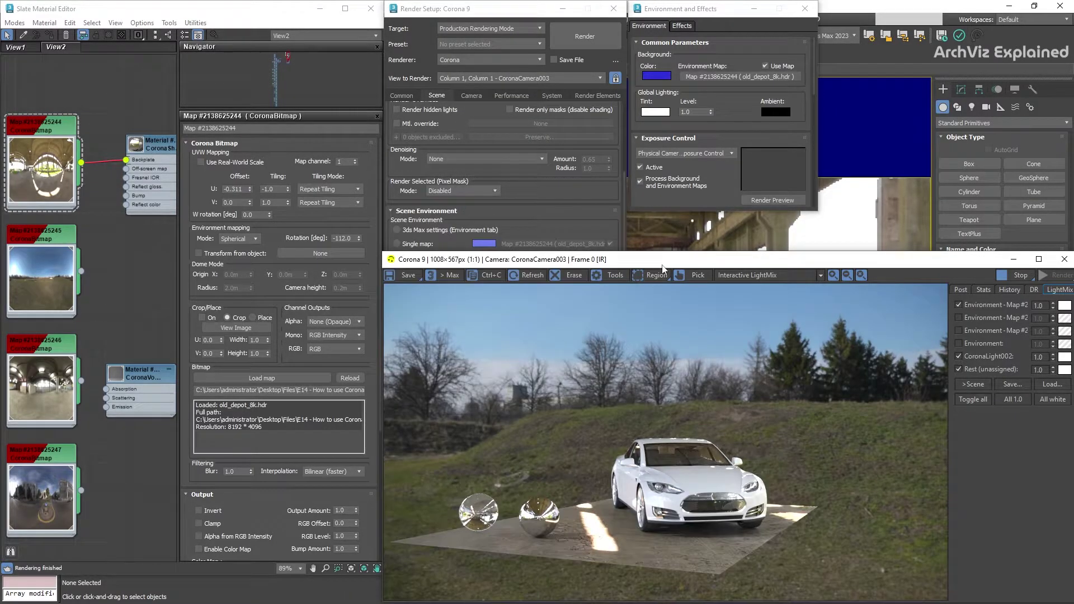
{"action": "left_click", "coordinate": [588, 545]}
{"action": "right_click", "coordinate": [728, 238]}
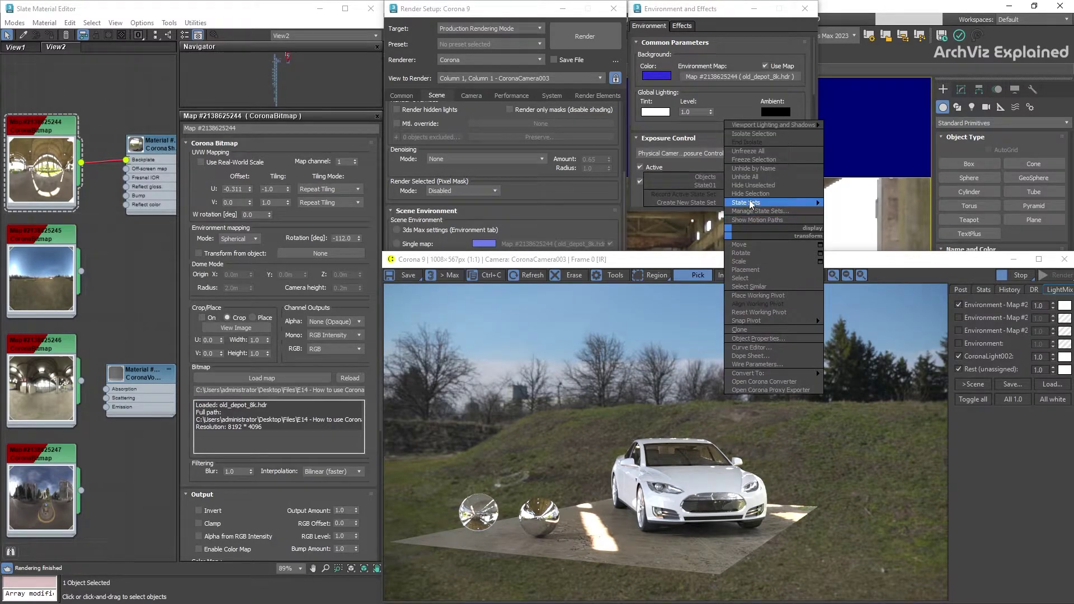
{"action": "left_click", "coordinate": [744, 220]}
- Instance the empty_warehouse map into the Direct visibility override slot instead
{"action": "left_click", "coordinate": [426, 103]}
{"action": "left_click_drag", "start_coordinate": [81, 380], "coordinate": [542, 190]}
{"action": "left_click", "coordinate": [485, 209]}
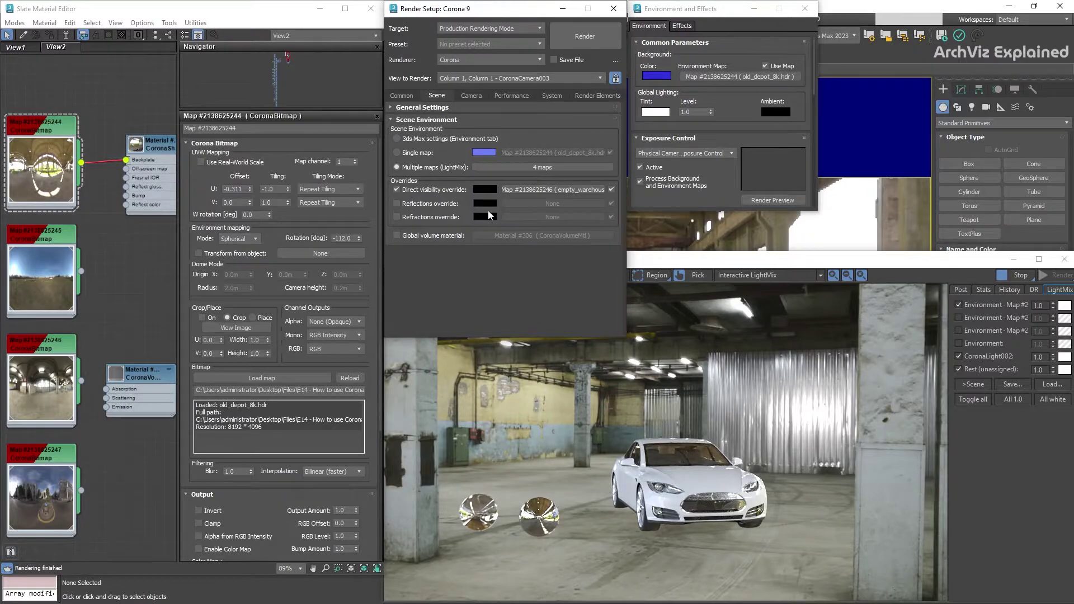
- Replace direct visibility with a Reflections override: magenta D728F2 colour plus the empty_warehouse map as instance
{"action": "left_click", "coordinate": [397, 190]}
{"action": "left_click", "coordinate": [396, 204]}
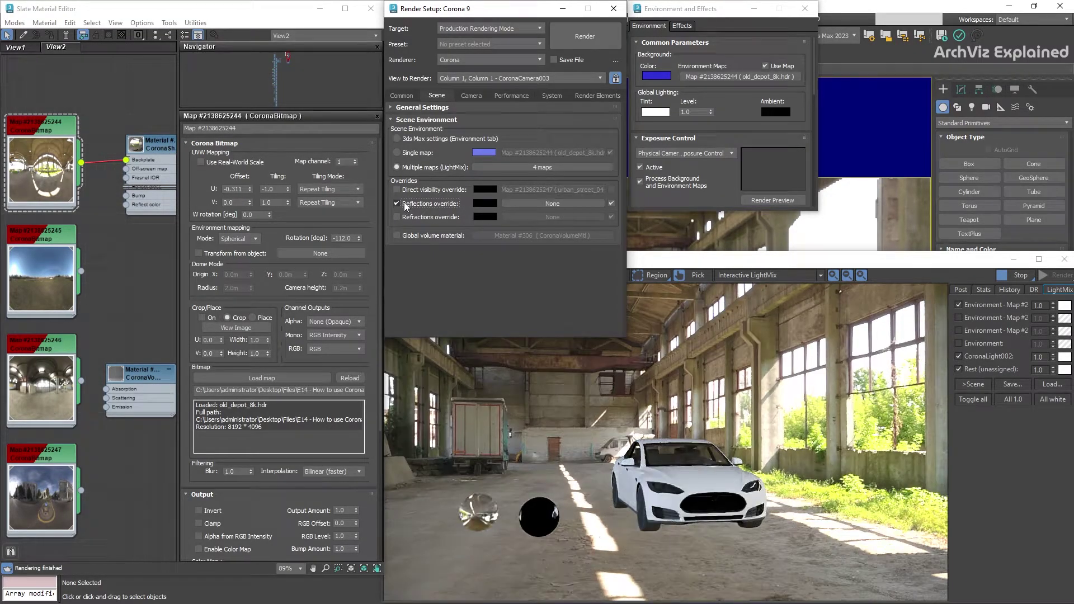
{"action": "left_click", "coordinate": [488, 204]}
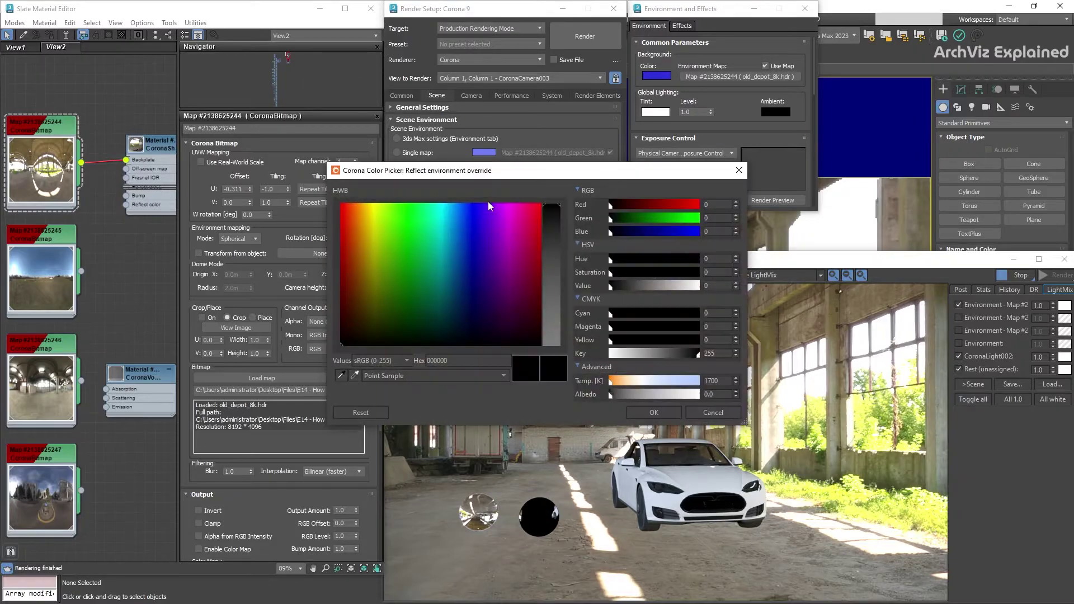
{"action": "left_click", "coordinate": [503, 213]}
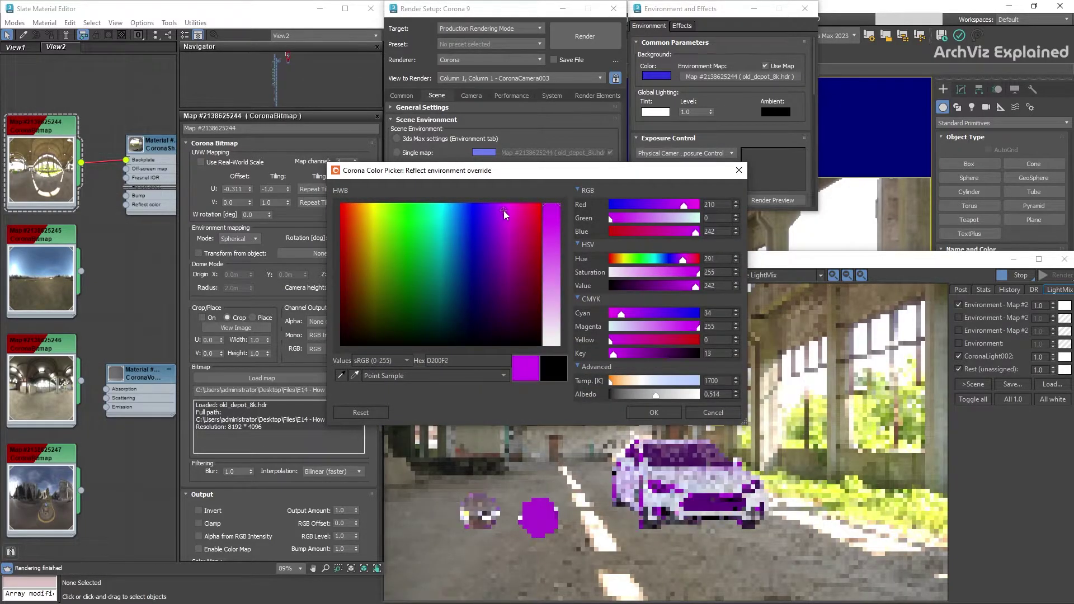
{"action": "left_click_drag", "start_coordinate": [554, 243], "coordinate": [554, 226]}
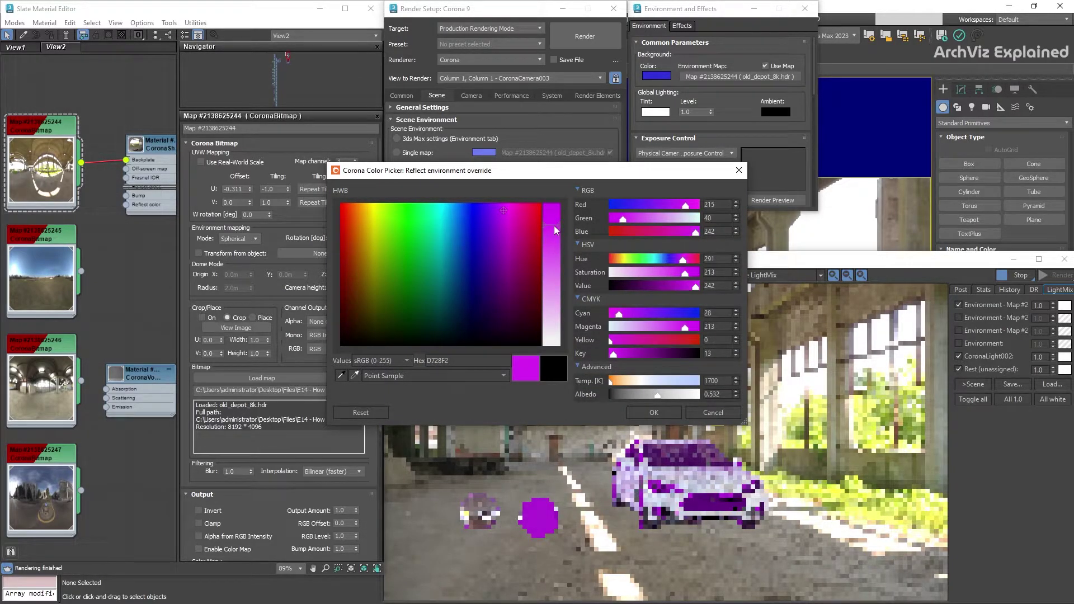
{"action": "left_click", "coordinate": [652, 413]}
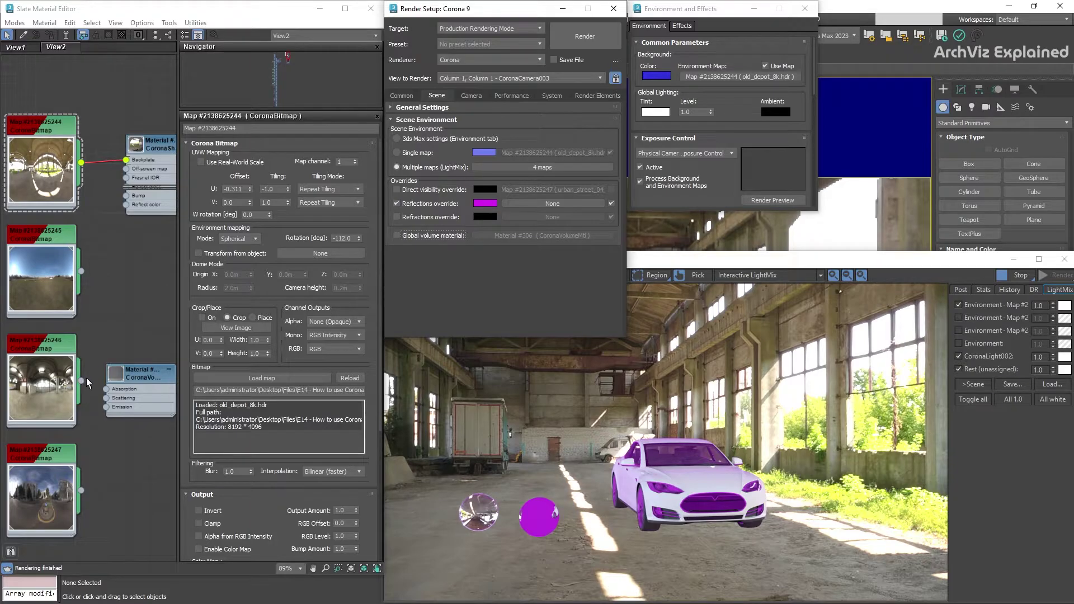
{"action": "left_click_drag", "start_coordinate": [81, 381], "coordinate": [532, 203]}
{"action": "left_click", "coordinate": [486, 213]}
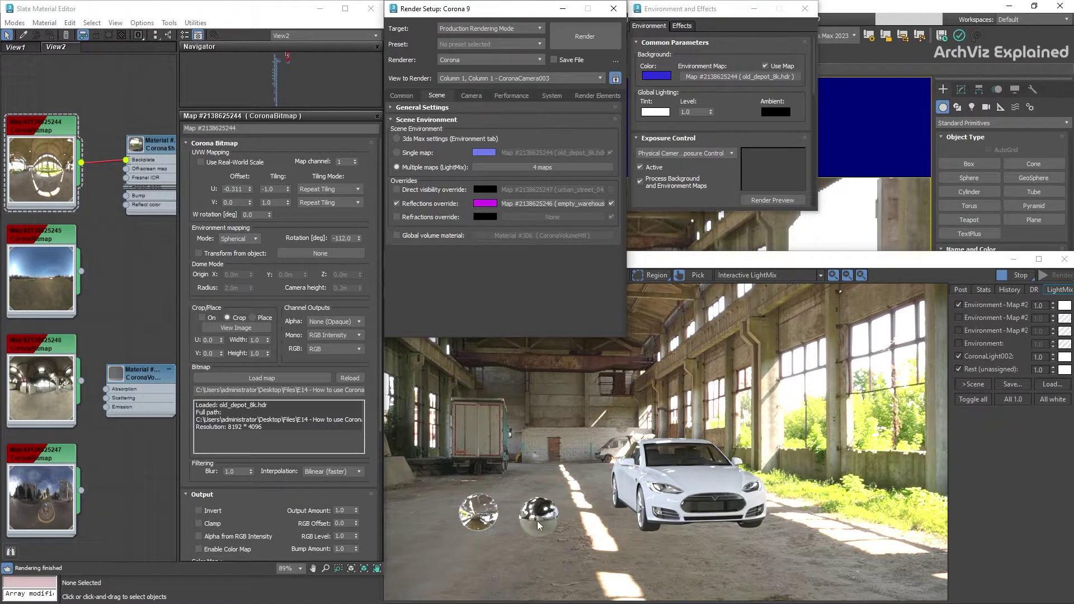
- Disable Reflections override and enable Refractions override with bright green colour 21F006
{"action": "left_click", "coordinate": [396, 204]}
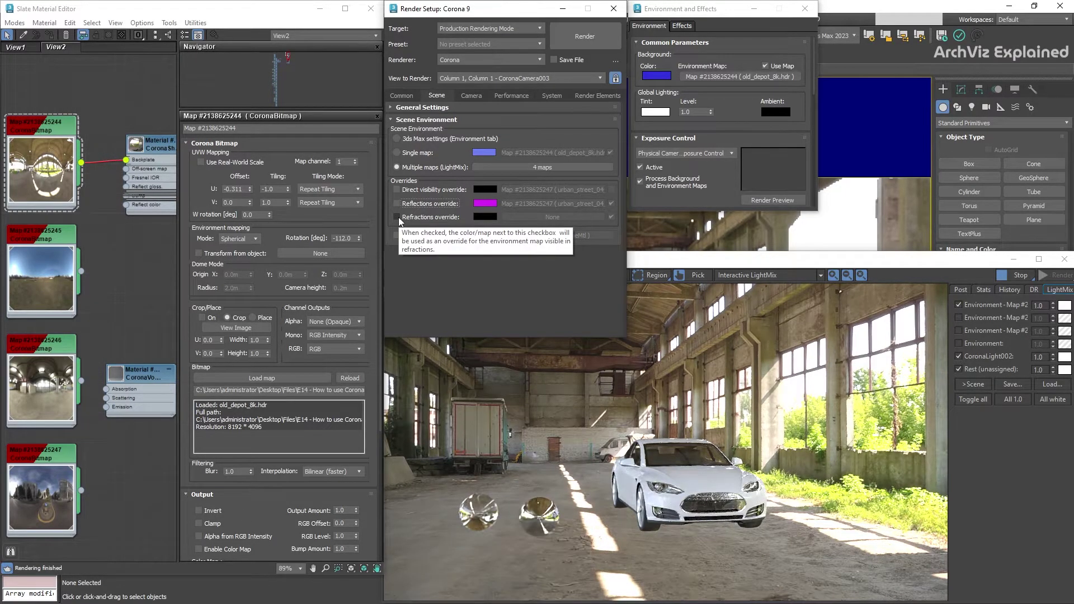
{"action": "left_click", "coordinate": [398, 217]}
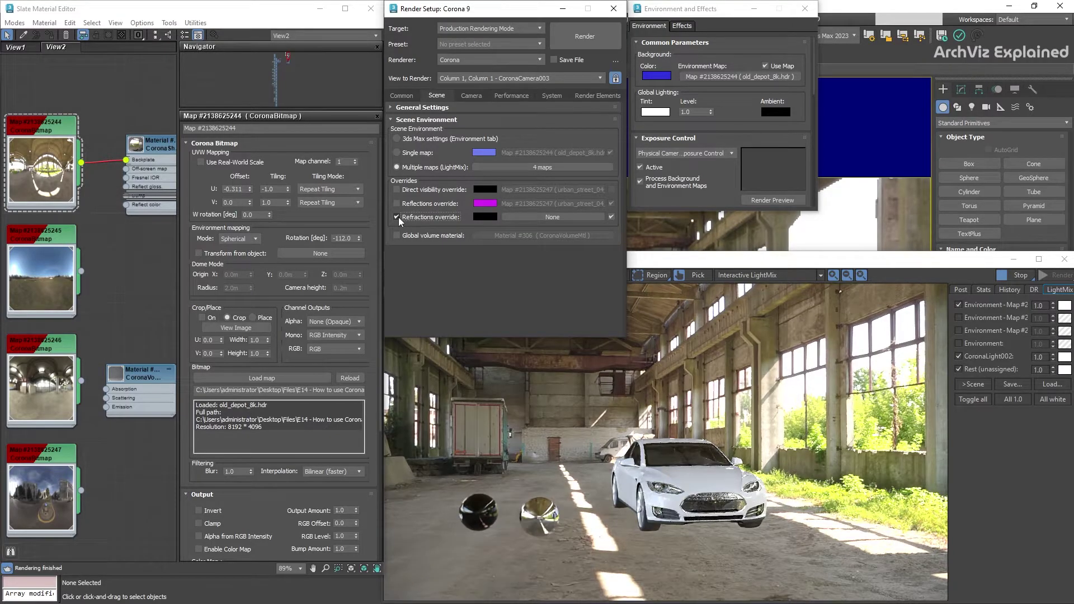
{"action": "left_click", "coordinate": [486, 216]}
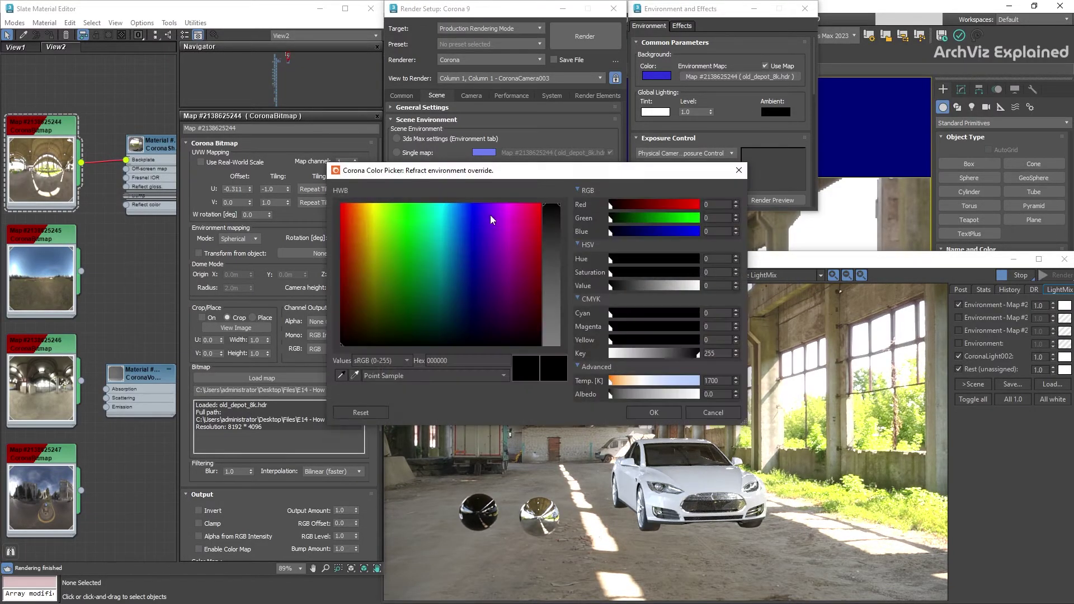
{"action": "left_click_drag", "start_coordinate": [388, 226], "coordinate": [404, 213]}
{"action": "left_click_drag", "start_coordinate": [552, 206], "coordinate": [551, 210]}
{"action": "left_click", "coordinate": [638, 411]}
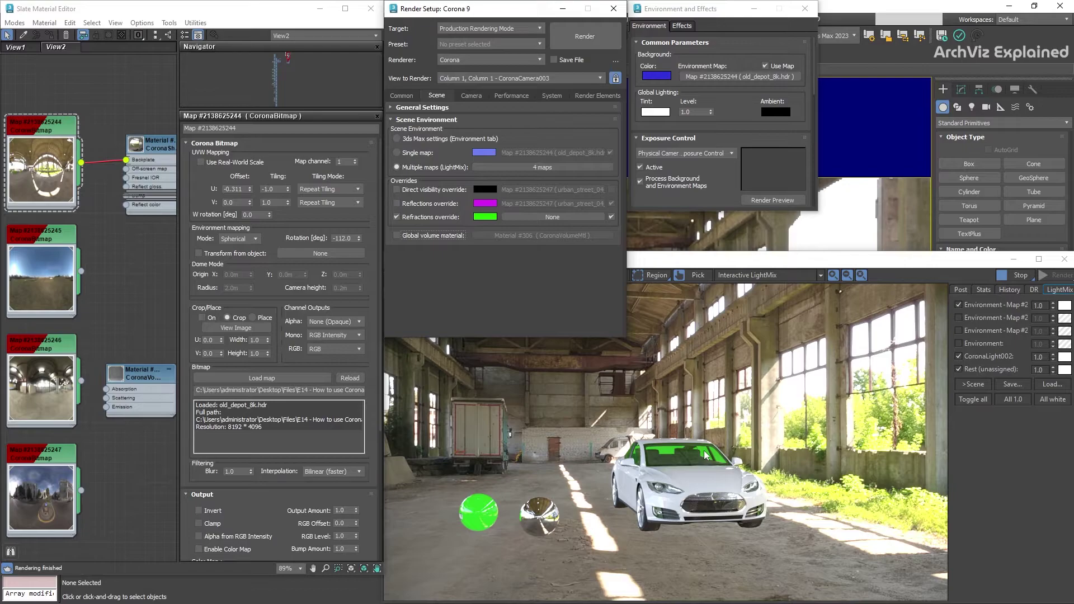
- Disable the refractions override and enable CoronaVolumeMtl as the global volume material
{"action": "left_click", "coordinate": [396, 217]}
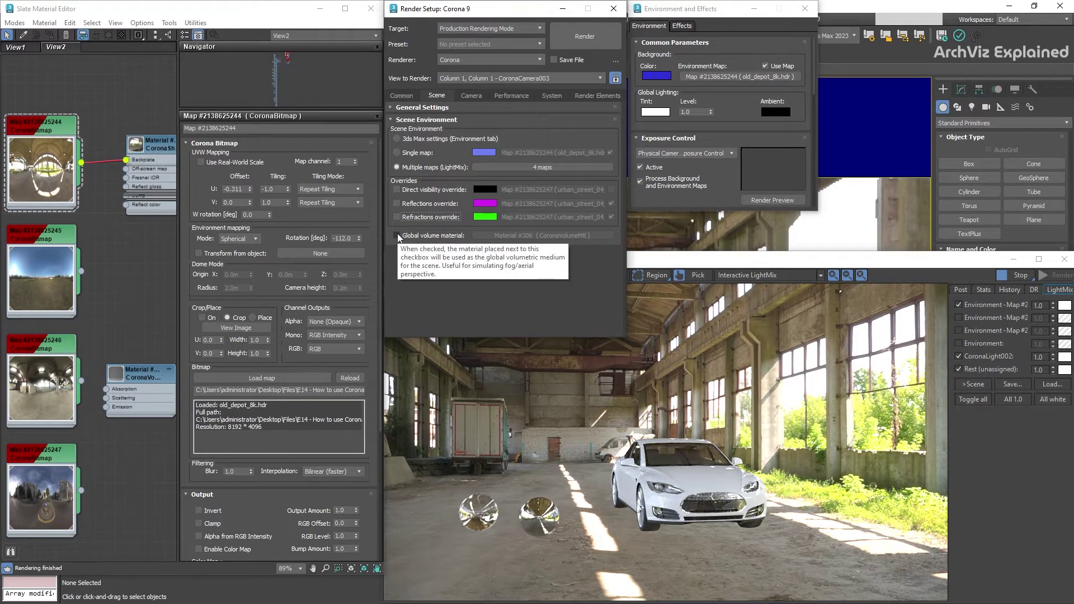
{"action": "left_click", "coordinate": [398, 236]}
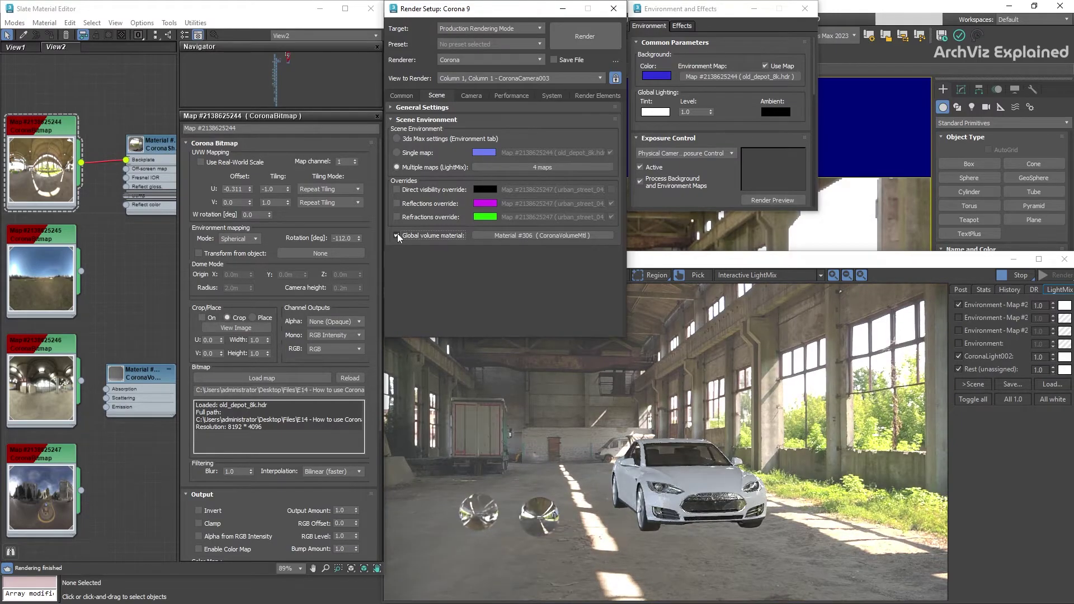
{"action": "double_click", "coordinate": [129, 373]}
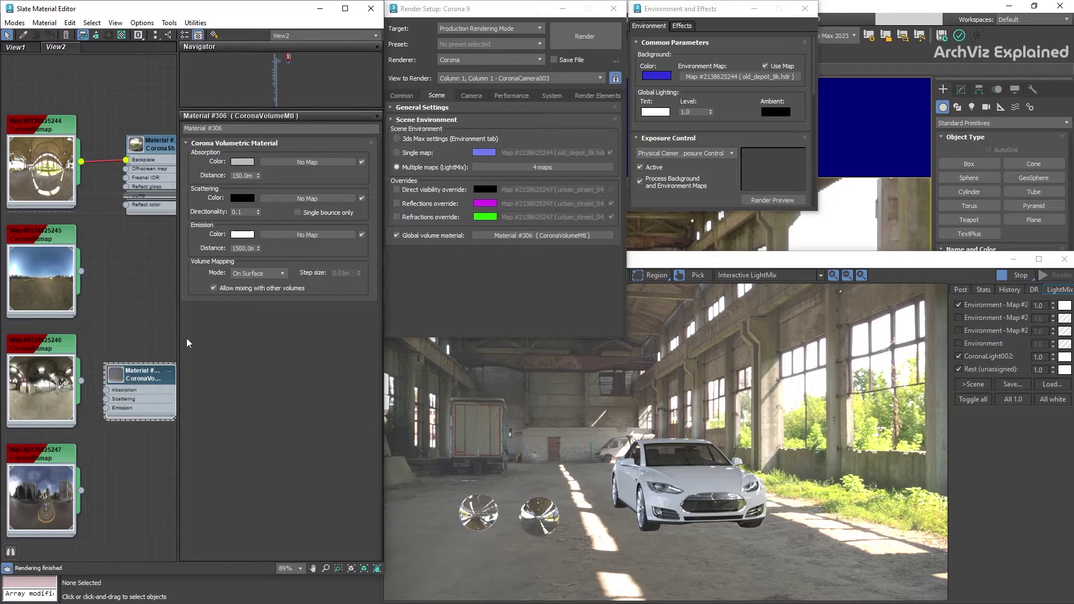
- Try volume absorption distances of 250 m and 10 m, settling on 200 m
{"action": "double_click", "coordinate": [244, 175]}
{"action": "type", "text": "250"}
{"action": "key", "text": "Return"}
{"action": "type", "text": "10"}
{"action": "key", "text": "Return"}
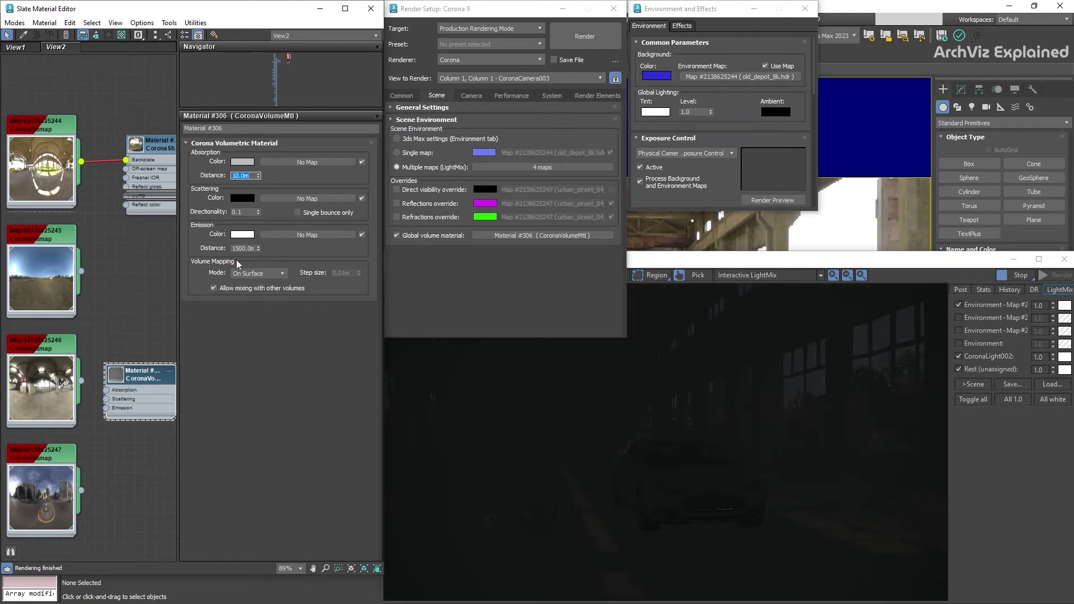
{"action": "type", "text": "200"}
{"action": "key", "text": "Return"}
- In LightMix, swap the depot environment for the warehouse map, then the urban street map
{"action": "left_click", "coordinate": [959, 305]}
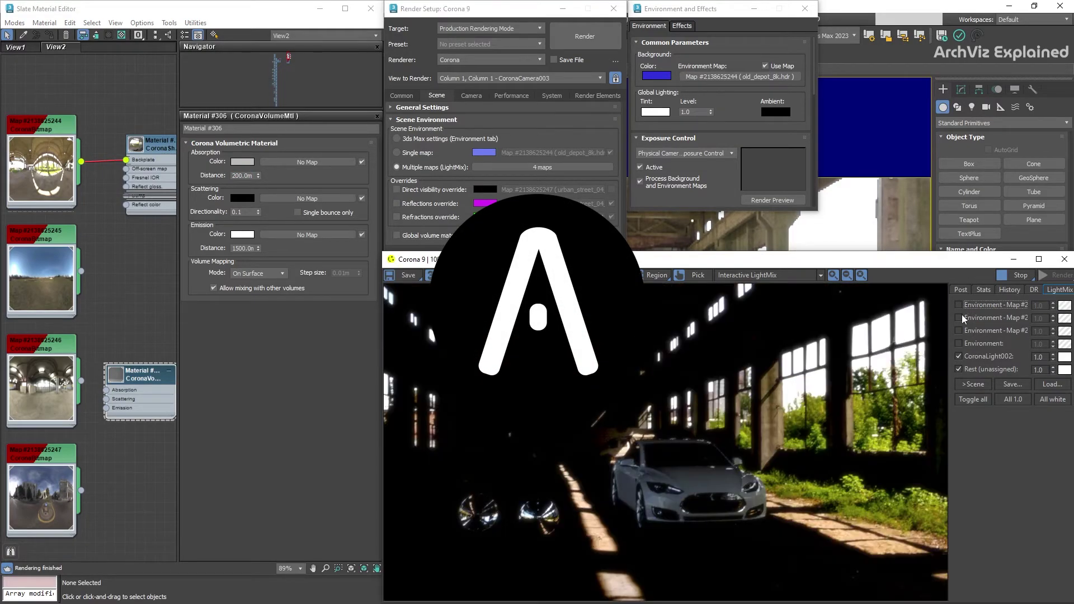
{"action": "left_click", "coordinate": [960, 317]}
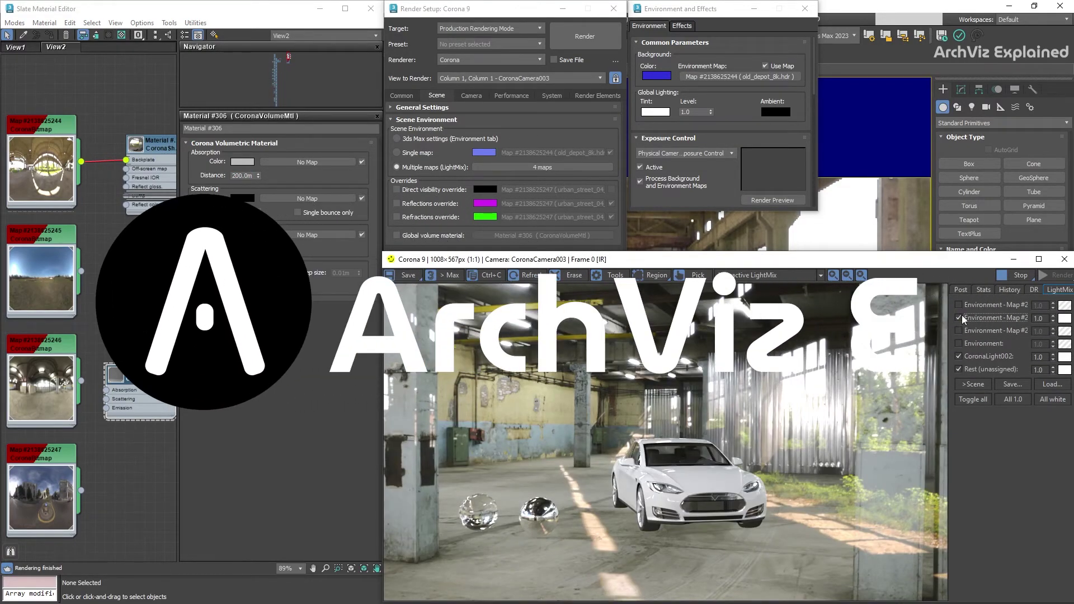
{"action": "left_click", "coordinate": [960, 316]}
{"action": "left_click", "coordinate": [960, 332]}
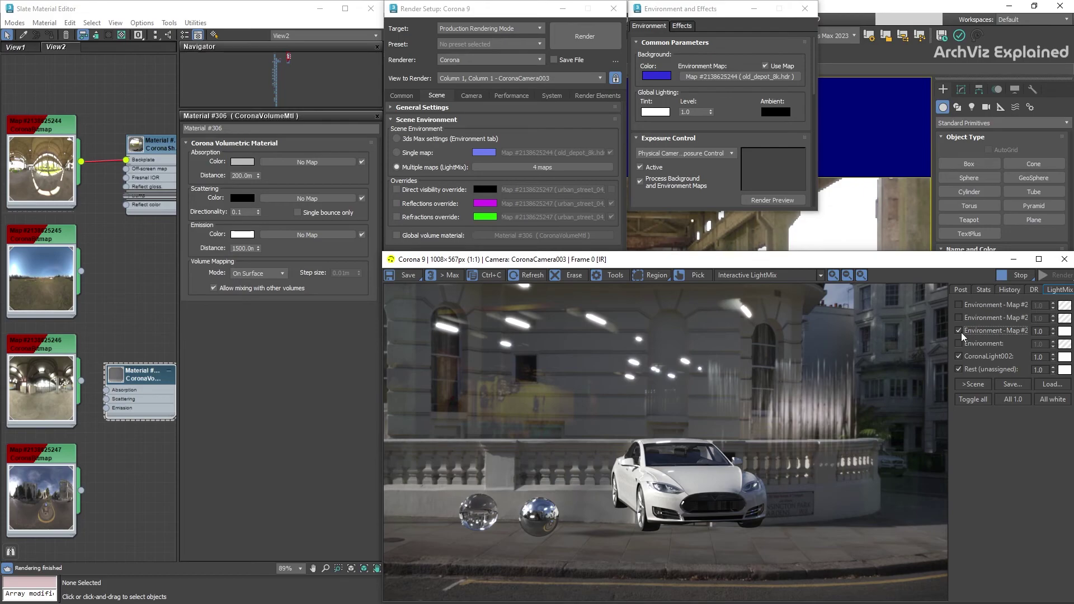